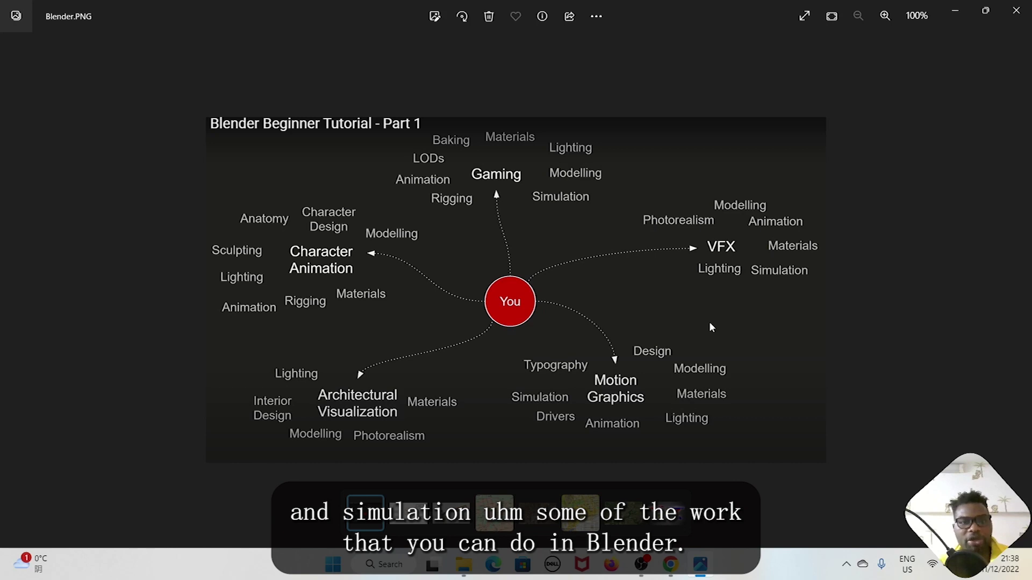
# Step: View the finished.png hammer render and minimize the image viewer
pyautogui.press('Right')
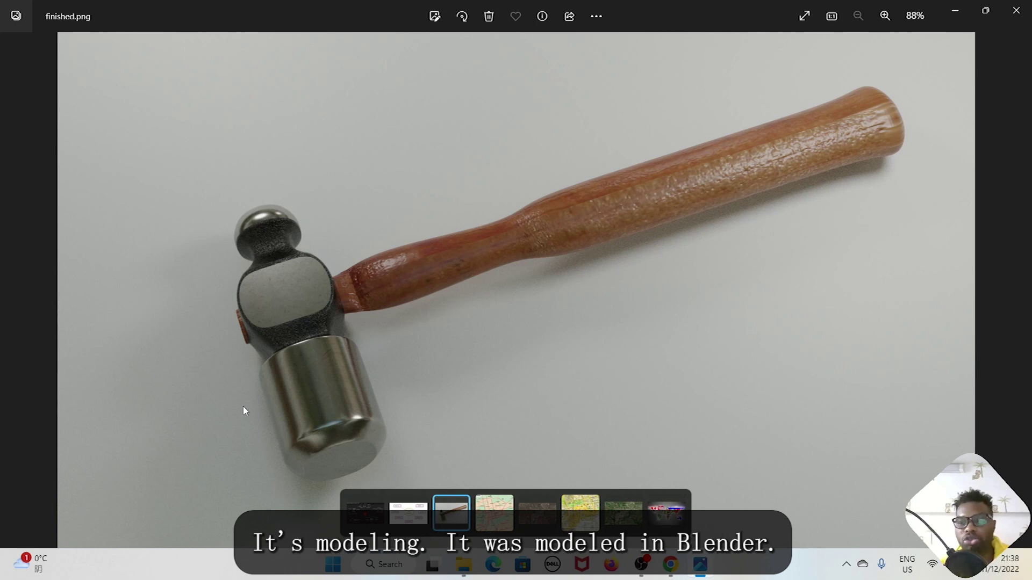
pyautogui.click(955, 10)
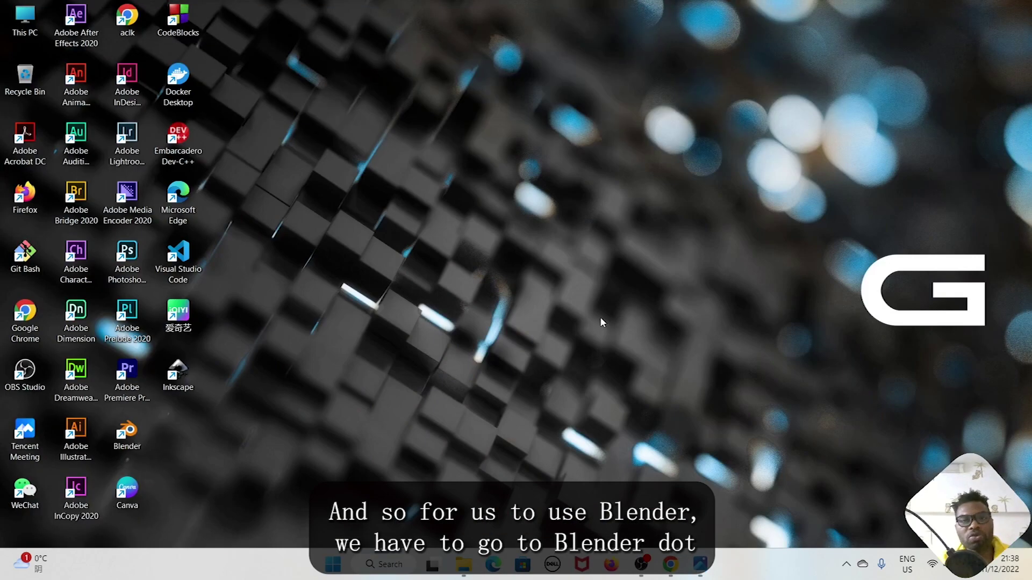
# Step: Switch to Chrome and examine the blender.org download page and the "blender download" search results
pyautogui.click(670, 564)
pyautogui.scroll(7, 356, 226)
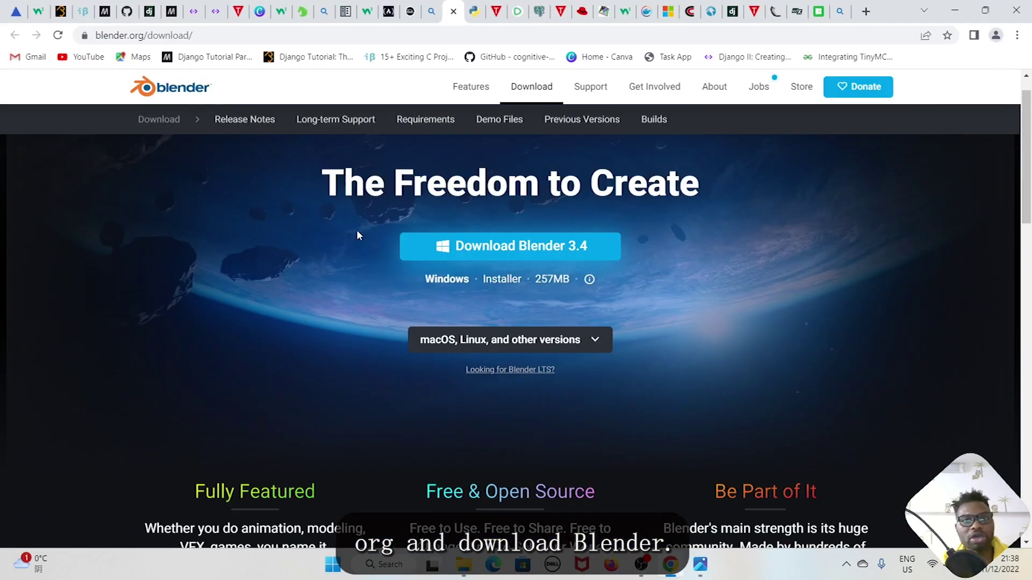
pyautogui.click(433, 12)
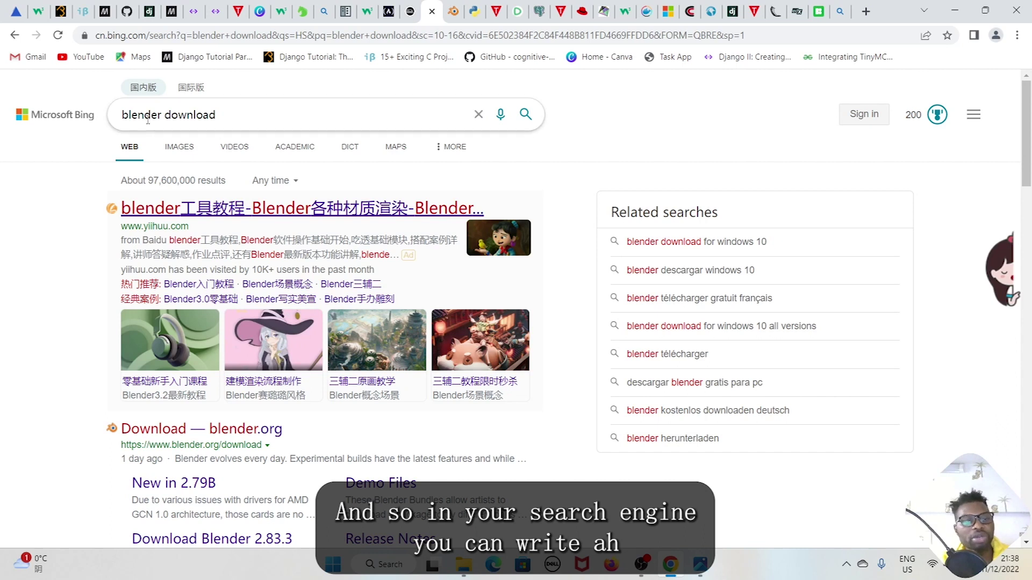
pyautogui.scroll(-3, 156, 295)
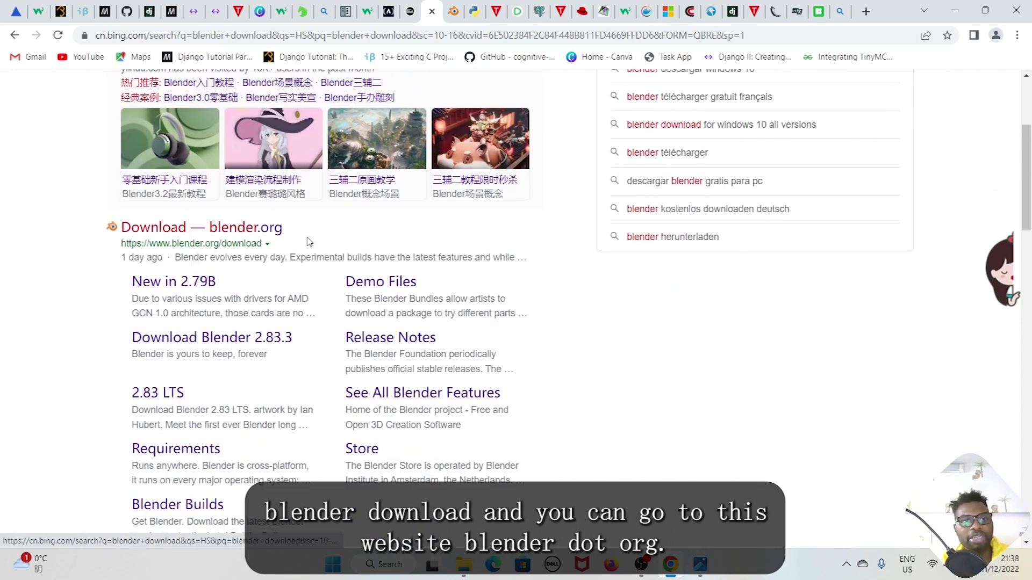
pyautogui.click(456, 16)
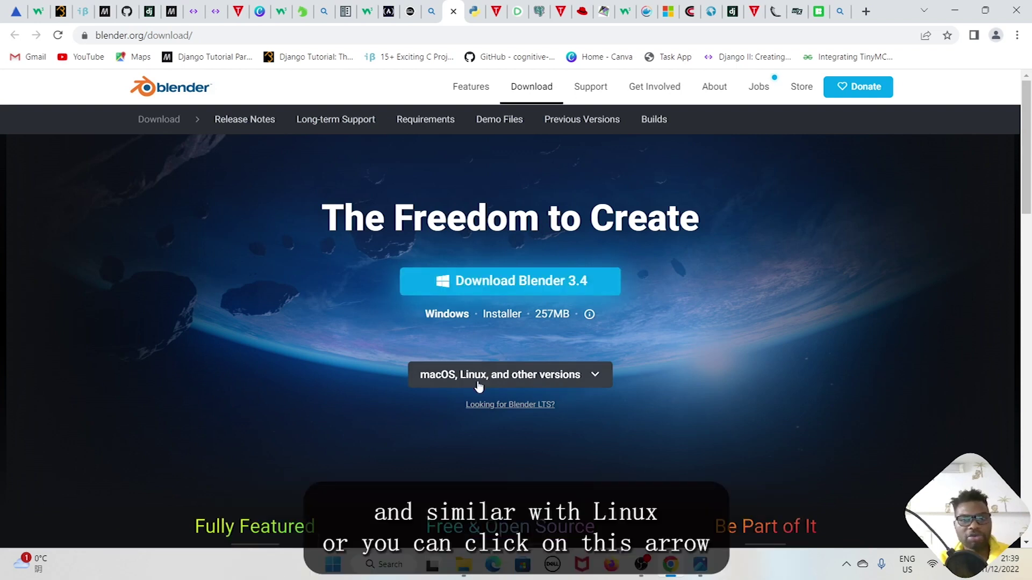
# Step: Examine the download options for macOS, Linux and other versions of Blender, and close the list
pyautogui.click(595, 382)
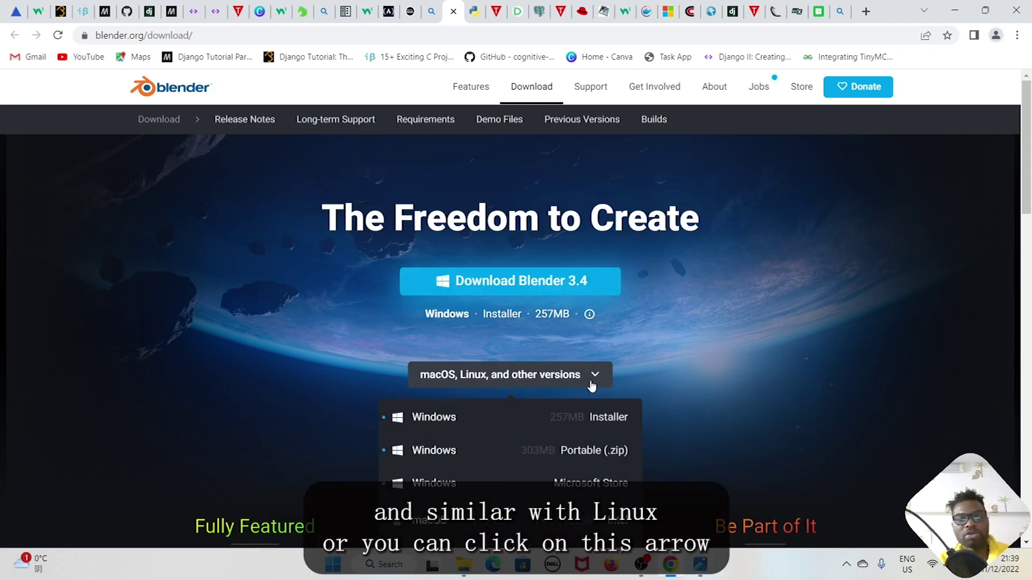
pyautogui.scroll(-3, 656, 384)
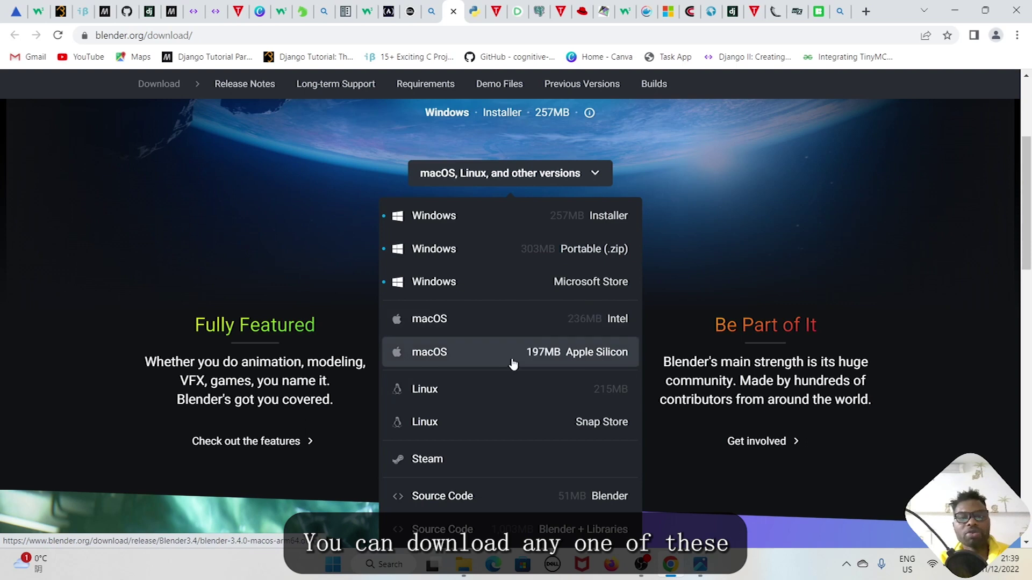
pyautogui.click(338, 285)
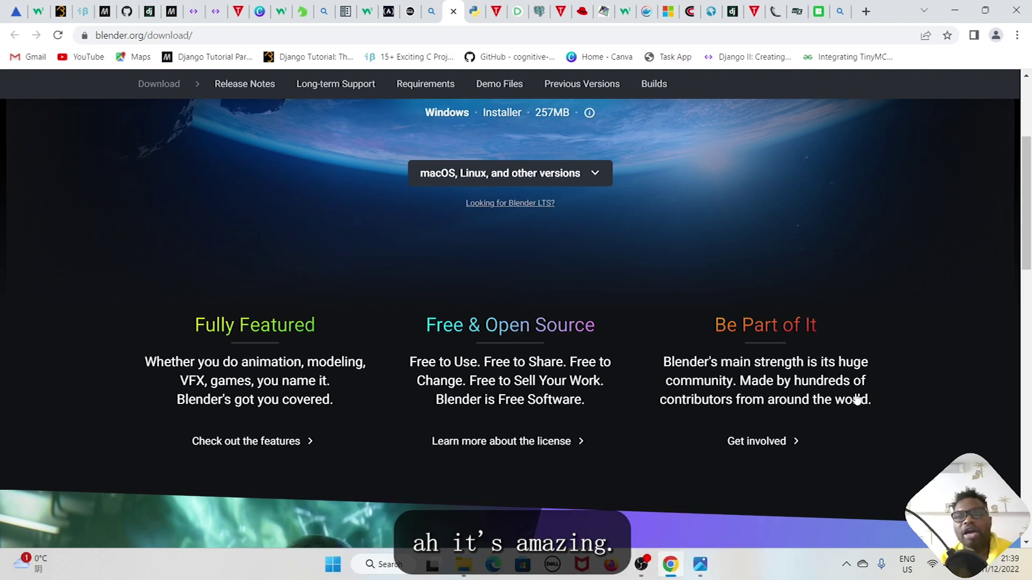
# Step: Look over the What's New section of the Blender download page and minimize the browser
pyautogui.scroll(-6, 329, 373)
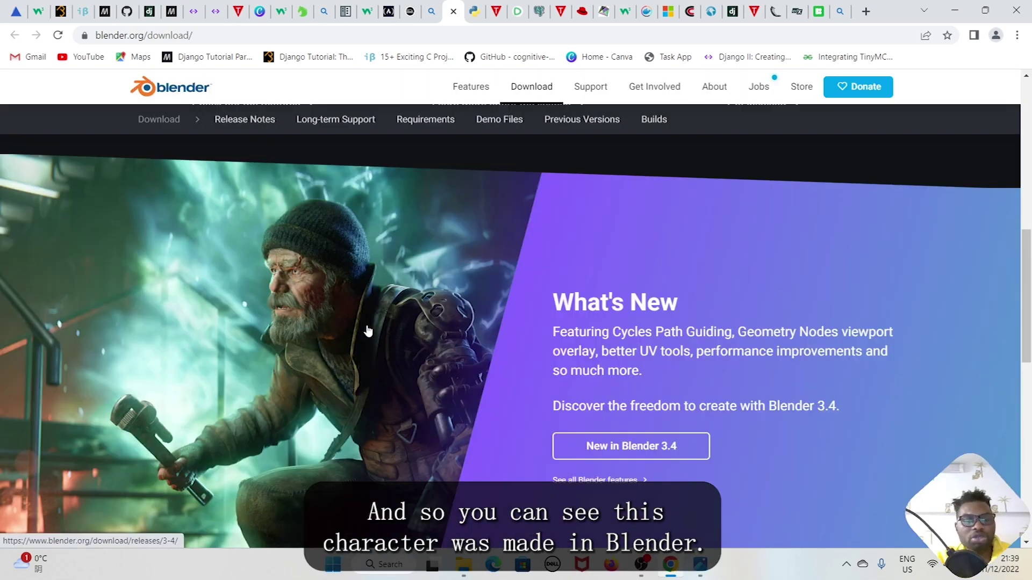
pyautogui.scroll(-1, 349, 342)
pyautogui.scroll(2, 338, 330)
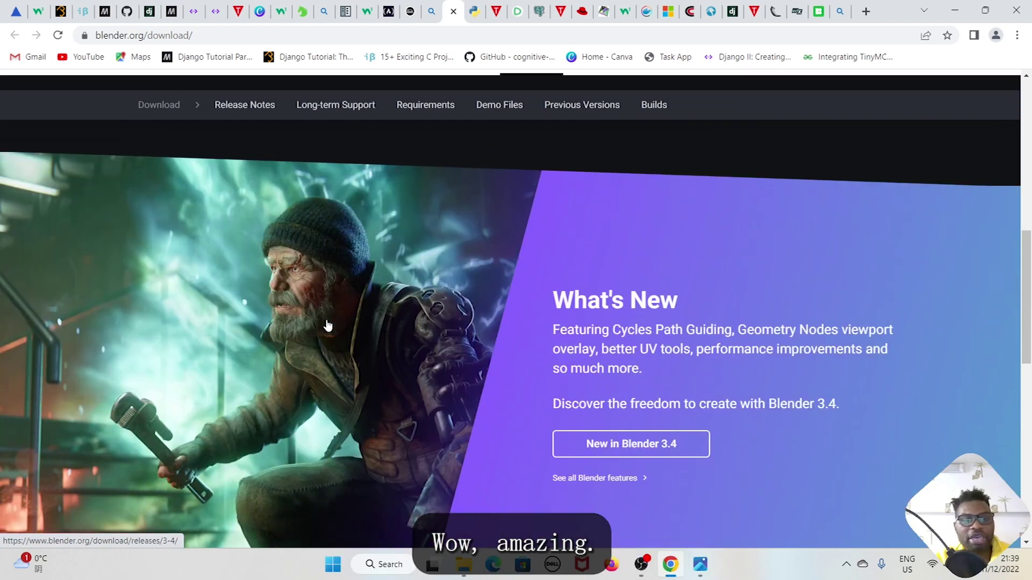
pyautogui.click(954, 11)
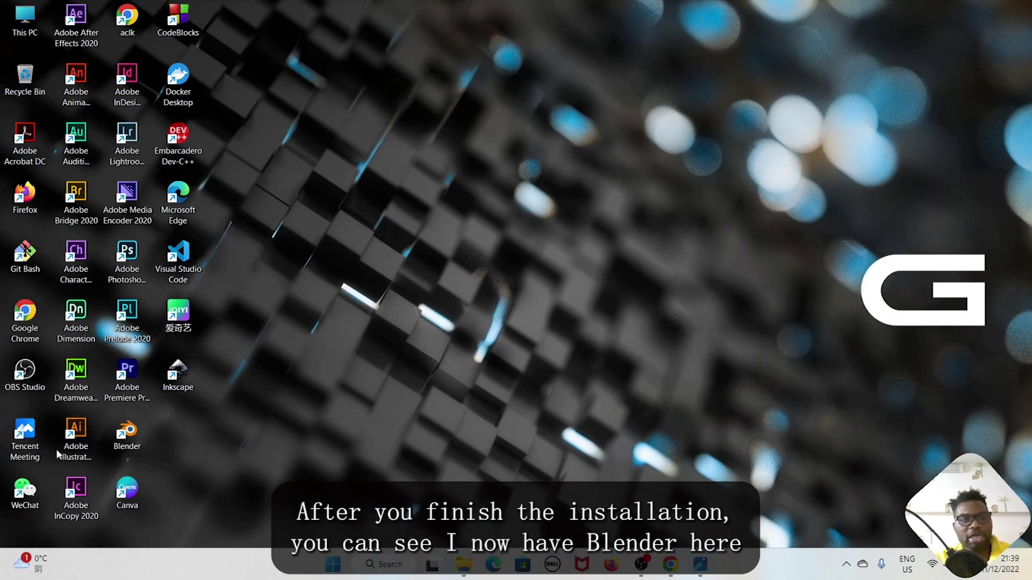
# Step: Launch Blender from the desktop and dismiss its splash screen to reach the default scene
pyautogui.doubleClick(129, 432)
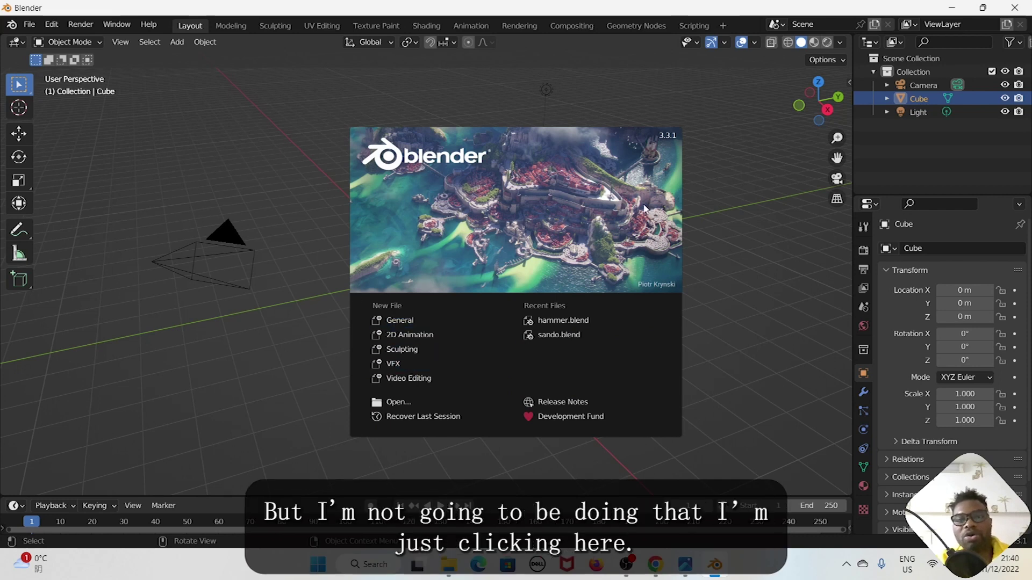
pyautogui.click(297, 146)
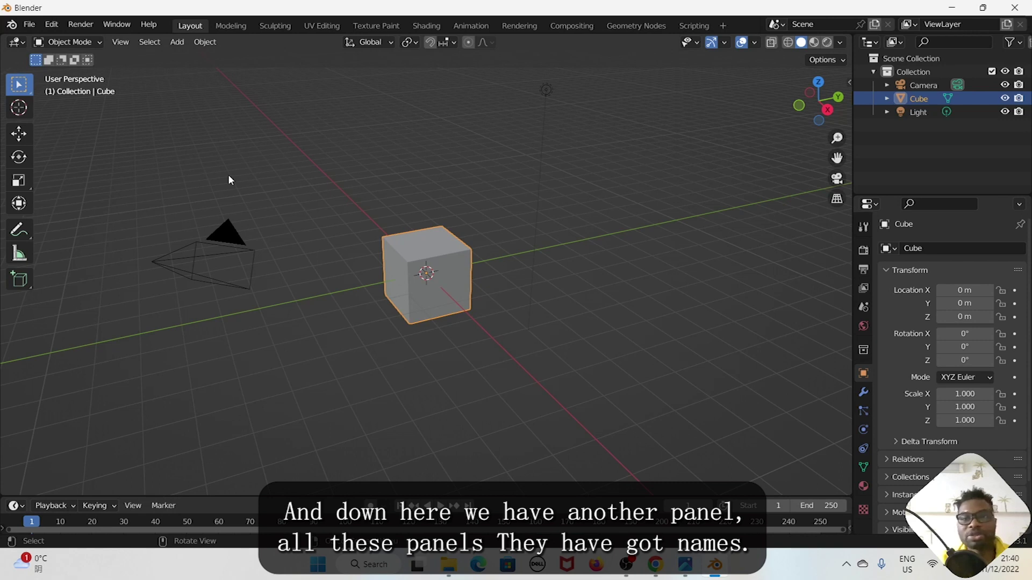
# Step: Check the editor types assigned to the 3D Viewport, Outliner, Properties and Timeline areas
pyautogui.click(23, 41)
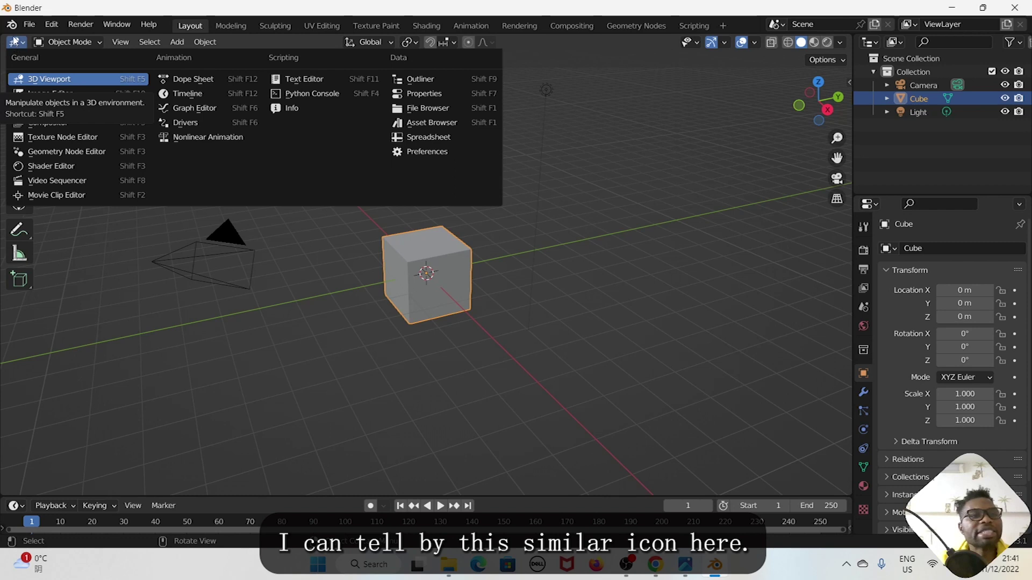
pyautogui.click(15, 81)
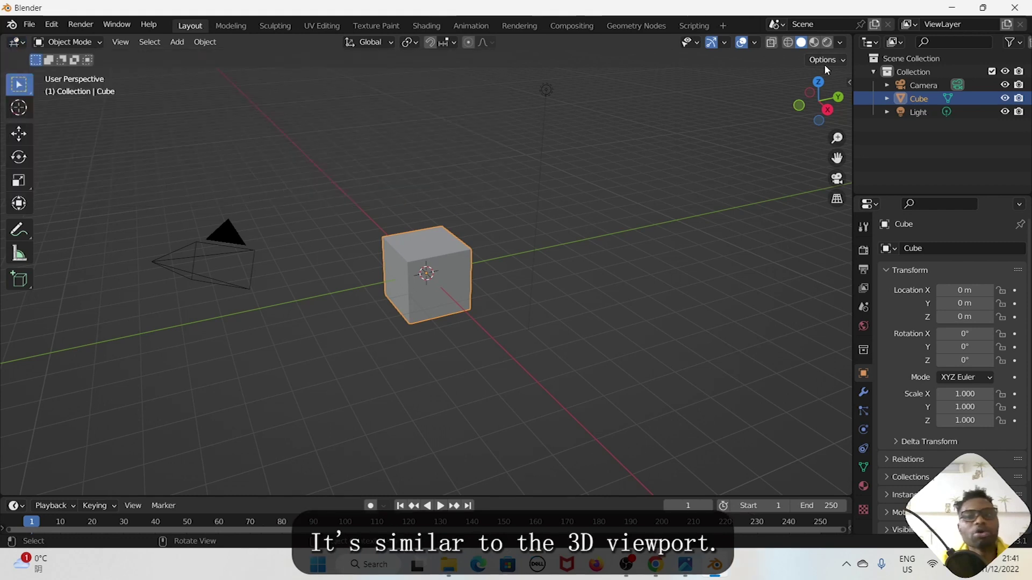
pyautogui.click(874, 45)
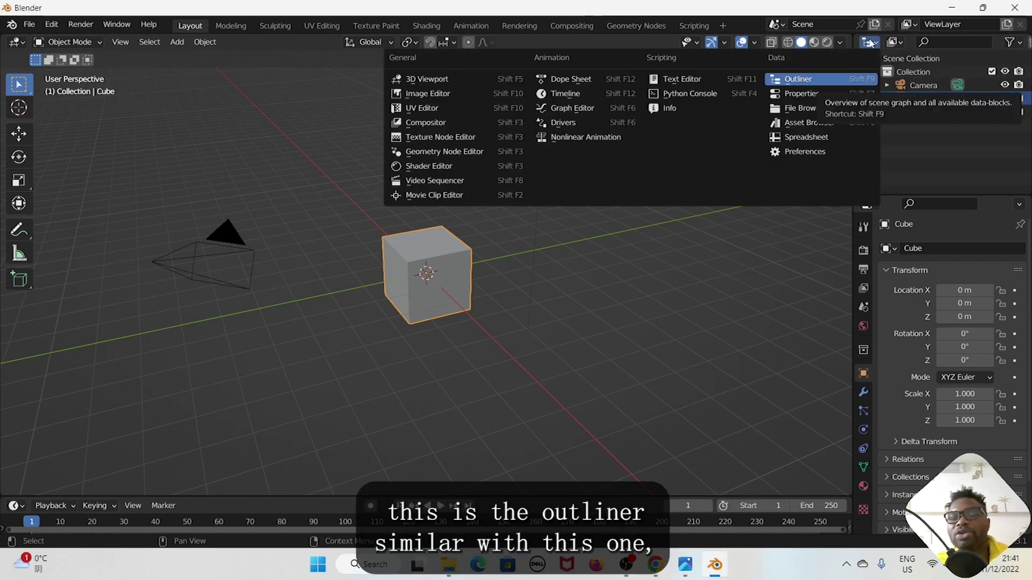
pyautogui.click(869, 204)
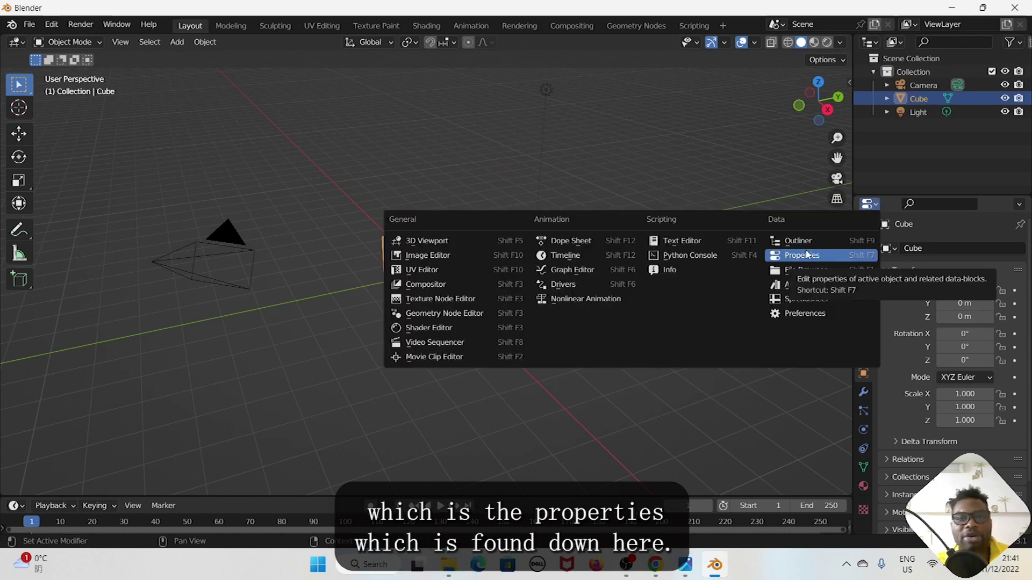
pyautogui.click(22, 509)
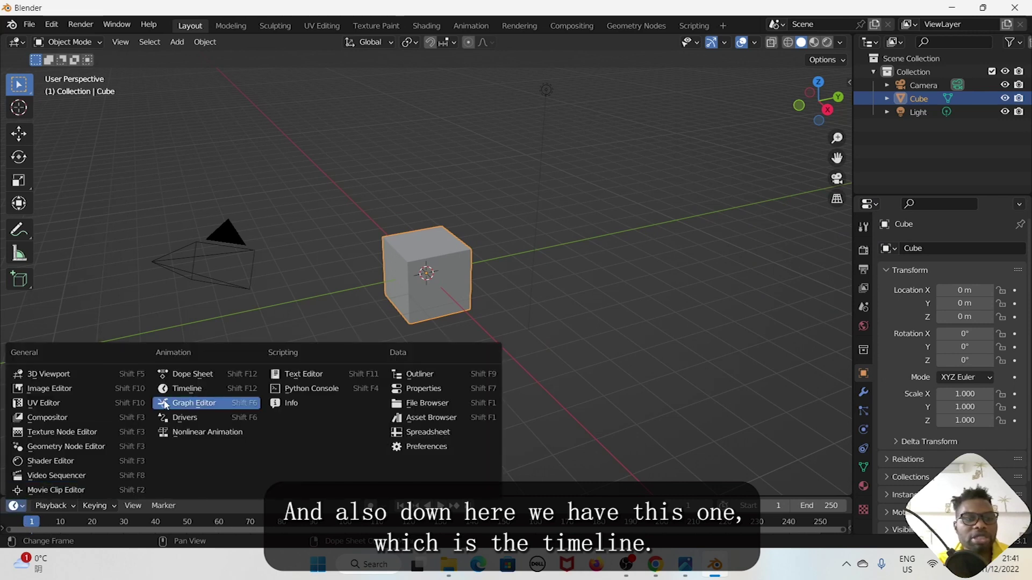
pyautogui.click(177, 390)
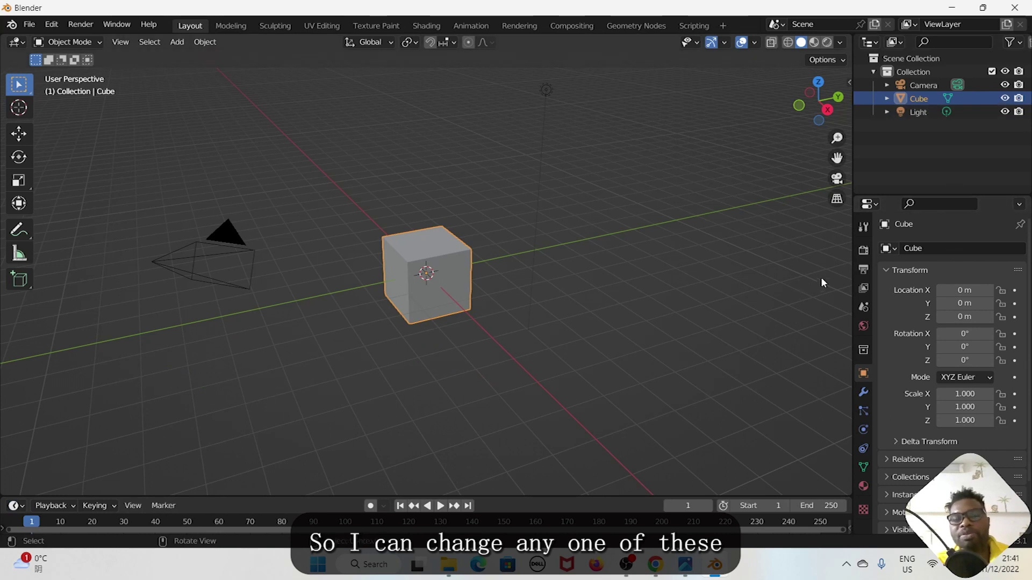
# Step: Change the Properties area to the Asset Browser and restore it to the Properties editor
pyautogui.click(869, 205)
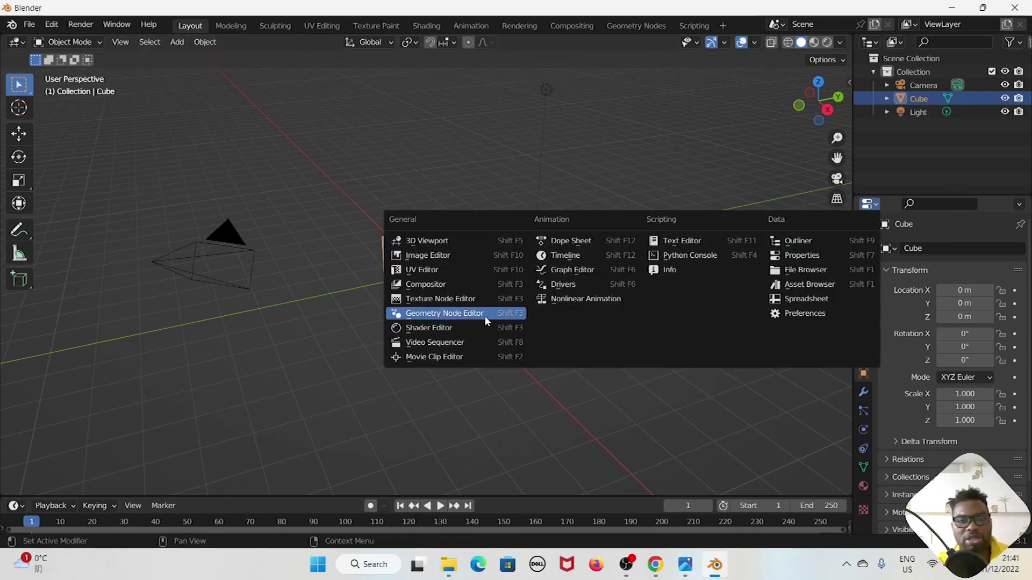
pyautogui.click(873, 207)
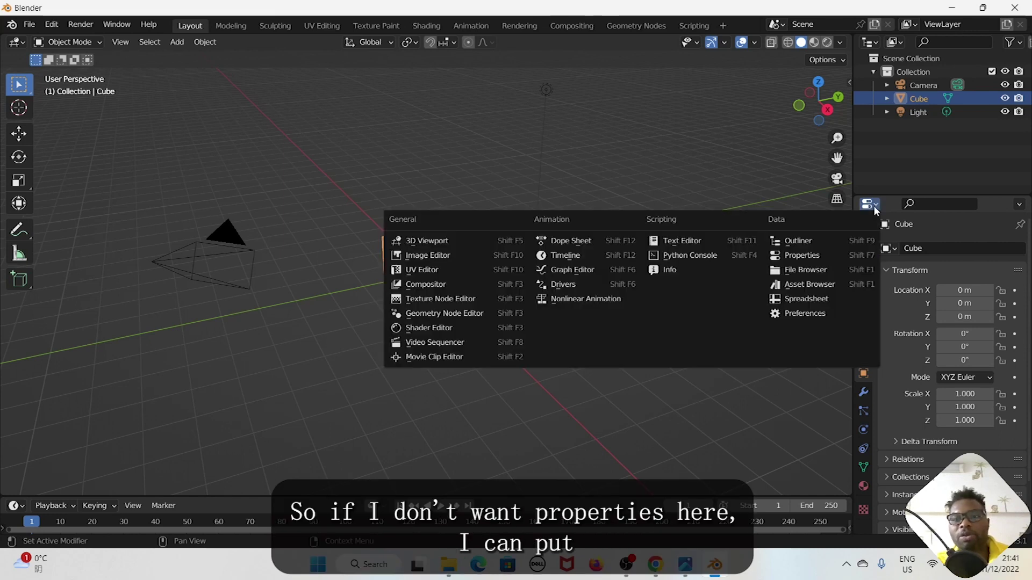
pyautogui.click(826, 284)
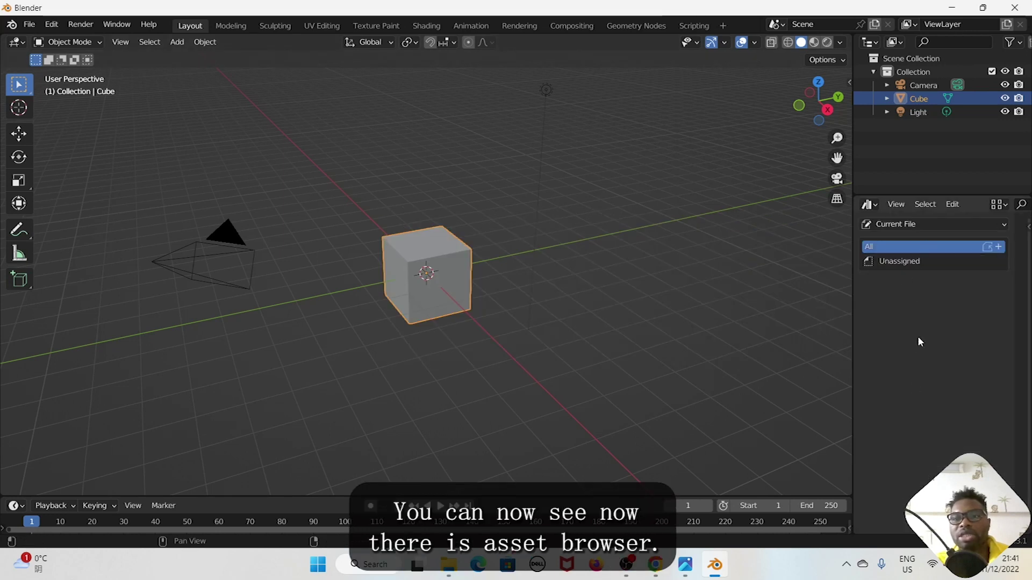
pyautogui.click(874, 206)
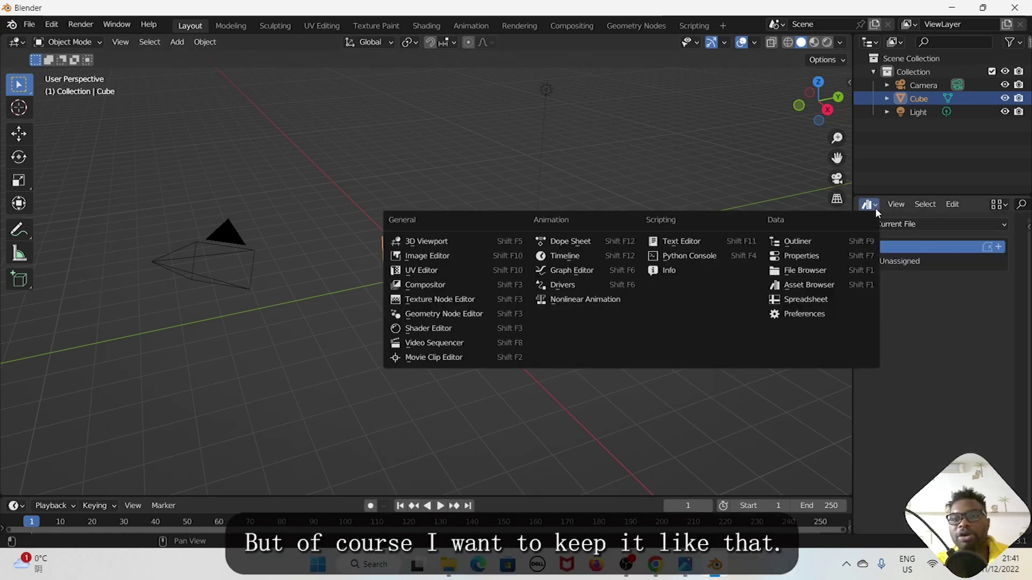
pyautogui.click(818, 257)
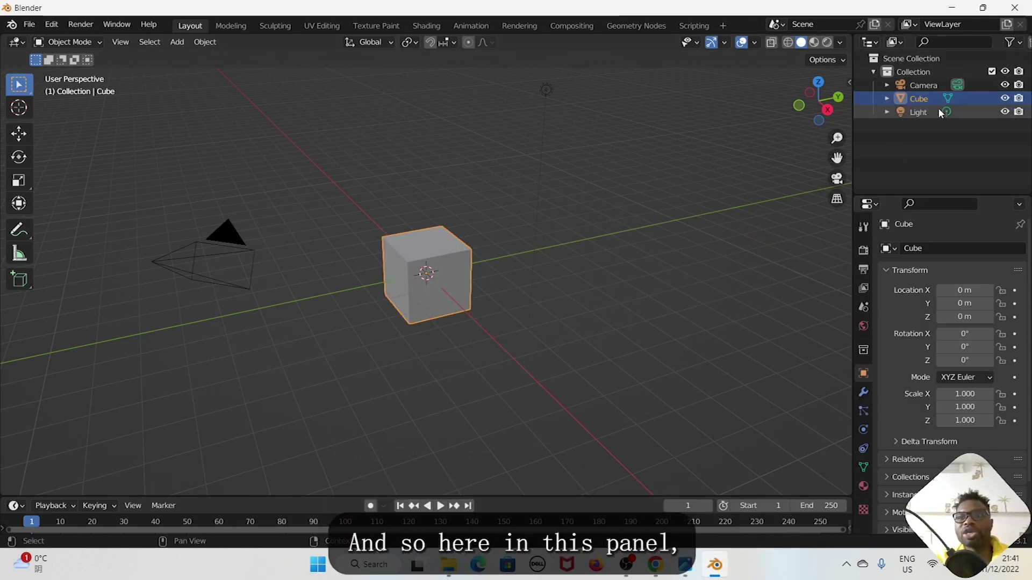
# Step: Keep the Outliner as its area's editor type, and select Camera, Cube and Light in turn from its list
pyautogui.click(876, 45)
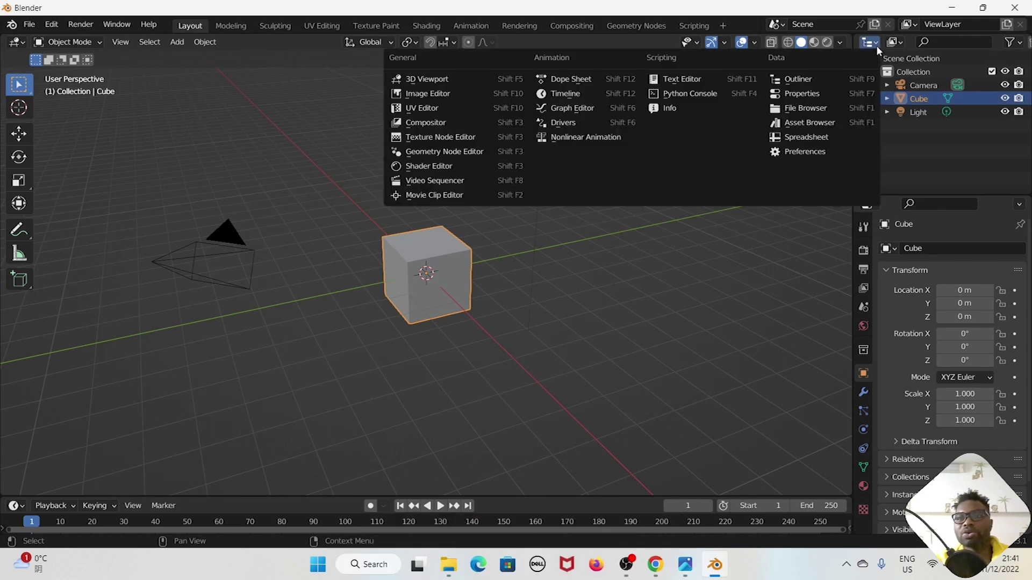
pyautogui.click(827, 78)
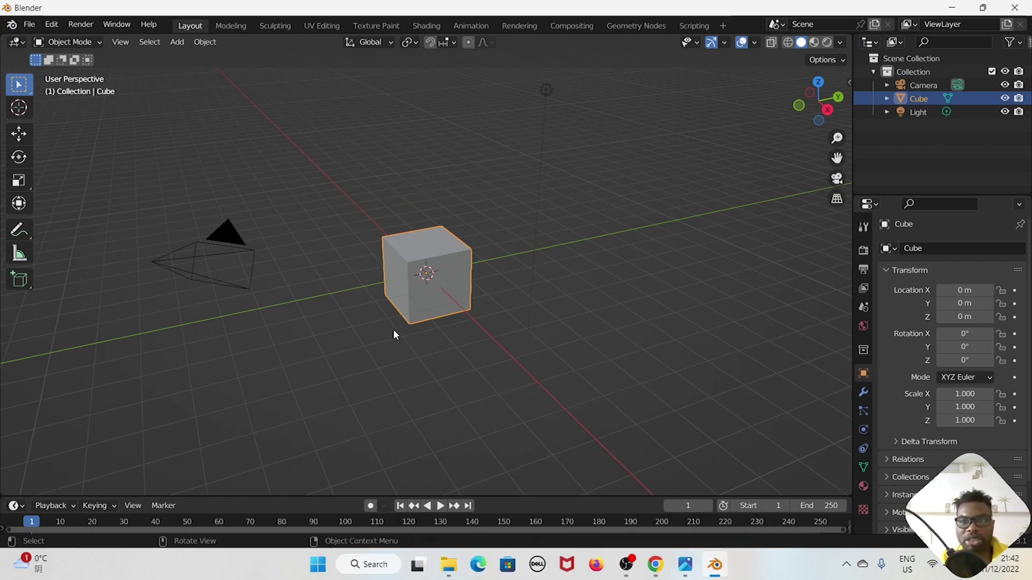
pyautogui.click(930, 88)
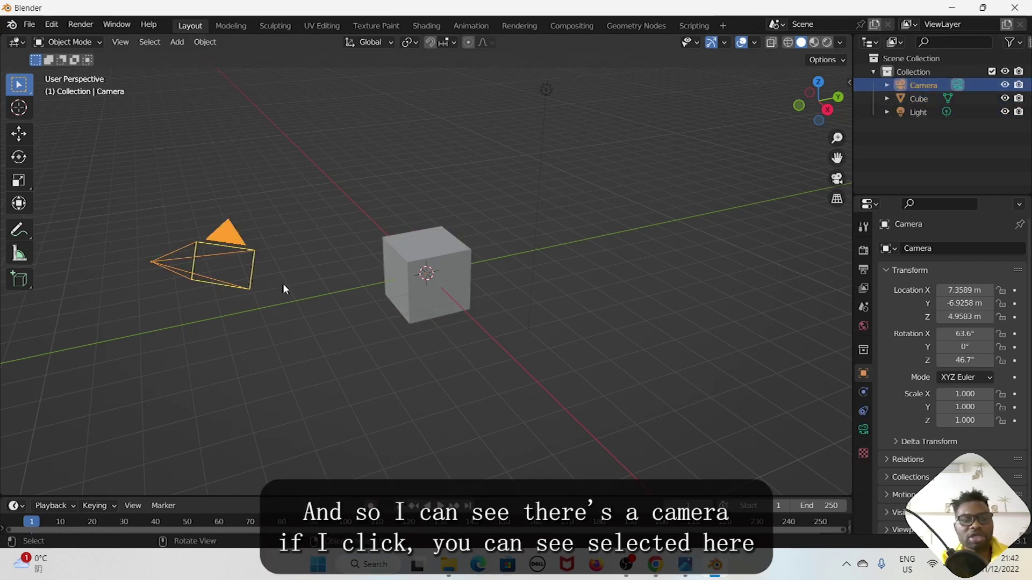
pyautogui.click(922, 98)
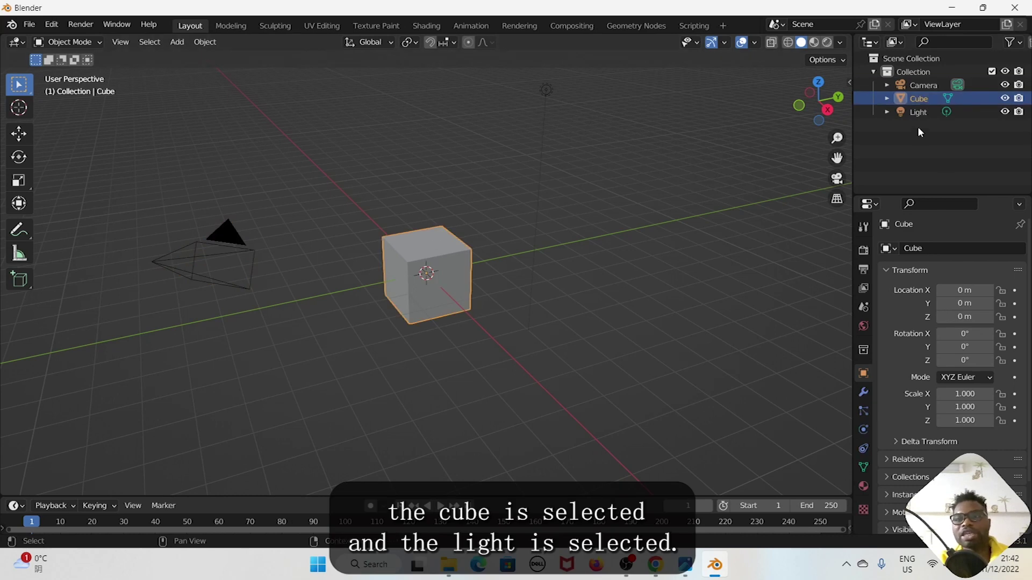
pyautogui.click(920, 112)
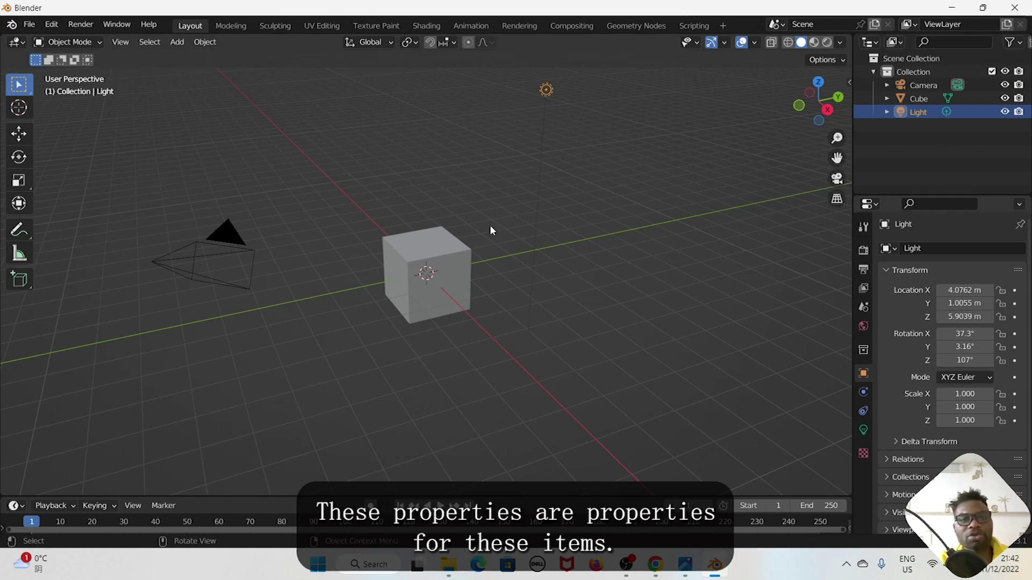
# Step: Select the cube, the light and the camera in turn in the 3D viewport to inspect their transform properties
pyautogui.click(448, 256)
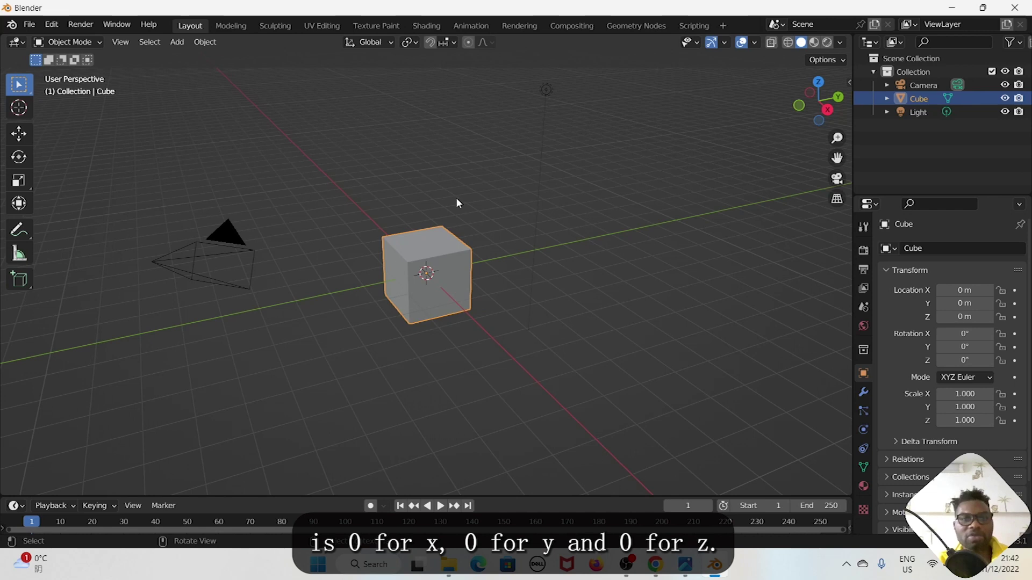
pyautogui.click(545, 90)
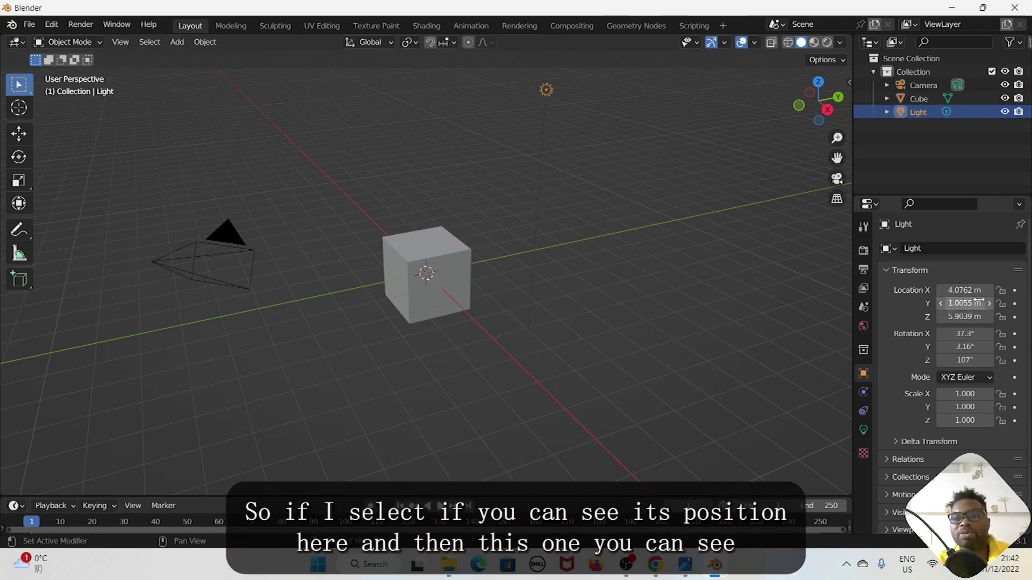
pyautogui.click(212, 271)
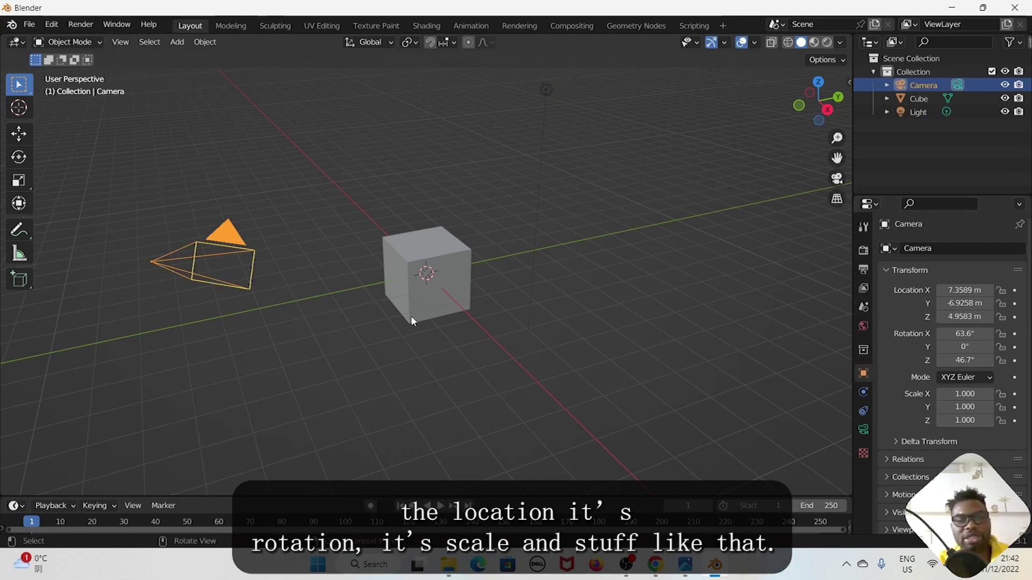
# Step: Scale the default cube down along the Z axis to about 0.238 to form a flat seat slab, and deselect it
pyautogui.click(440, 294)
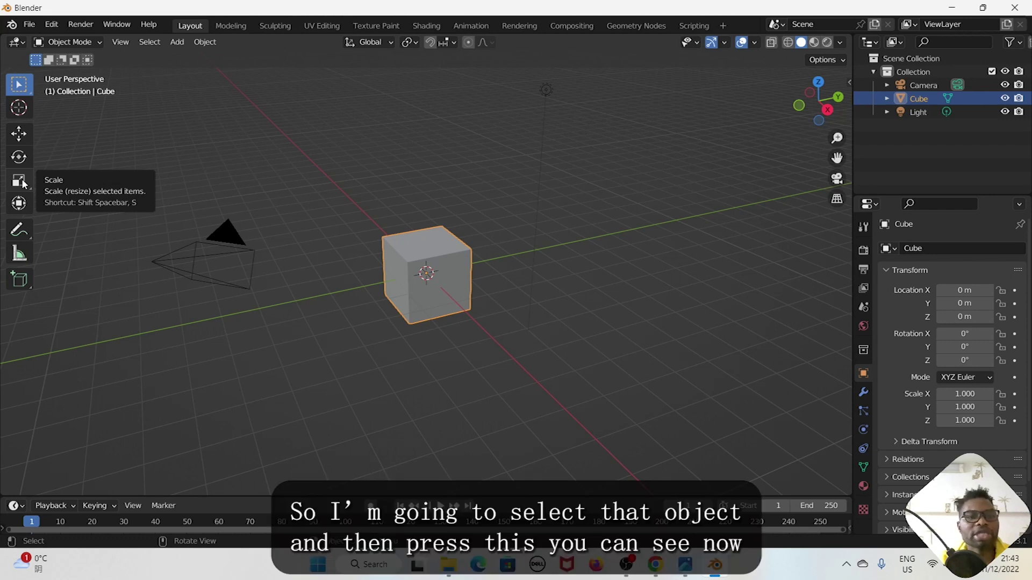
pyautogui.click(22, 182)
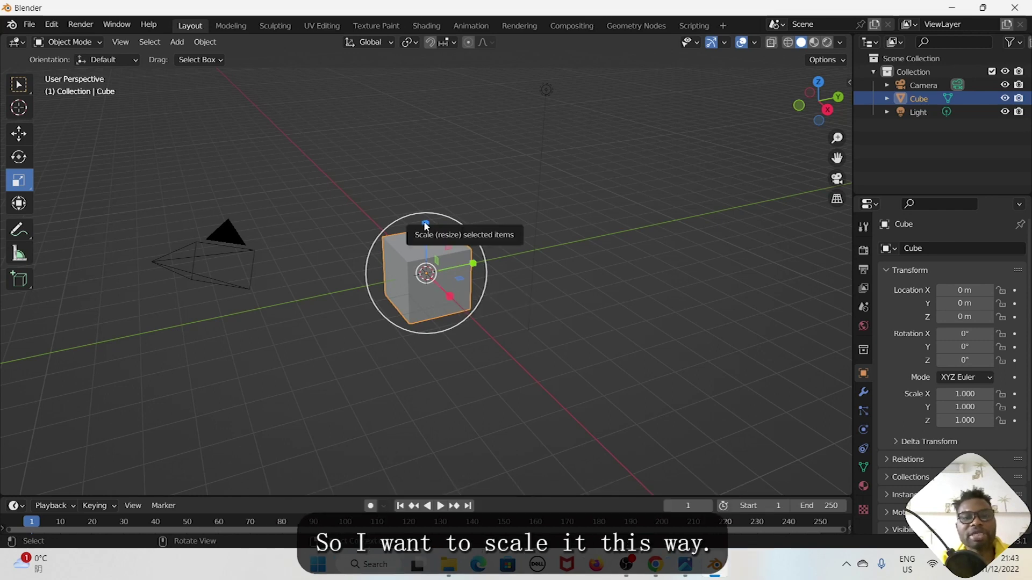
pyautogui.moveTo(426, 225); pyautogui.dragTo(429, 257)
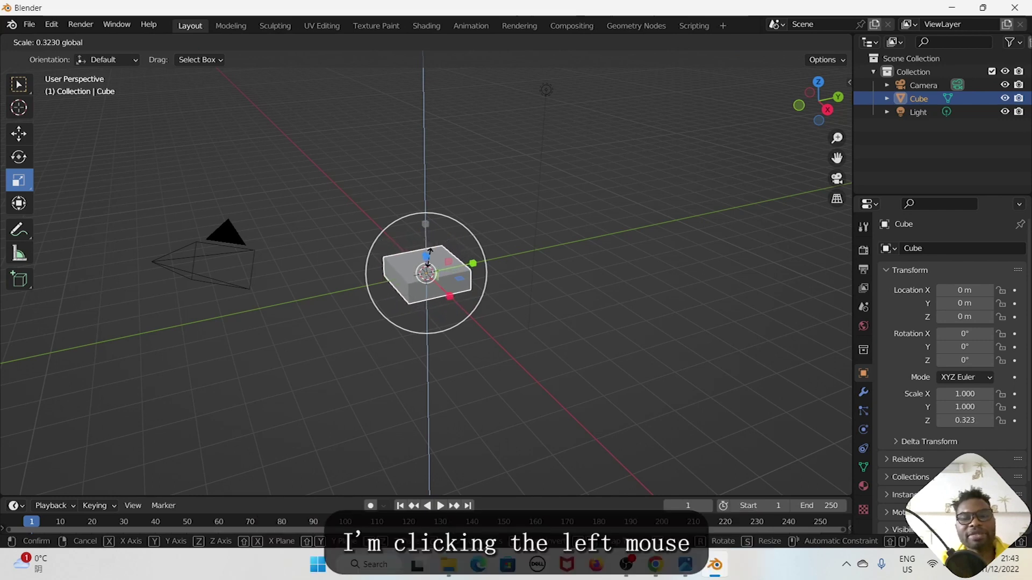
pyautogui.moveTo(430, 251); pyautogui.dragTo(432, 256)
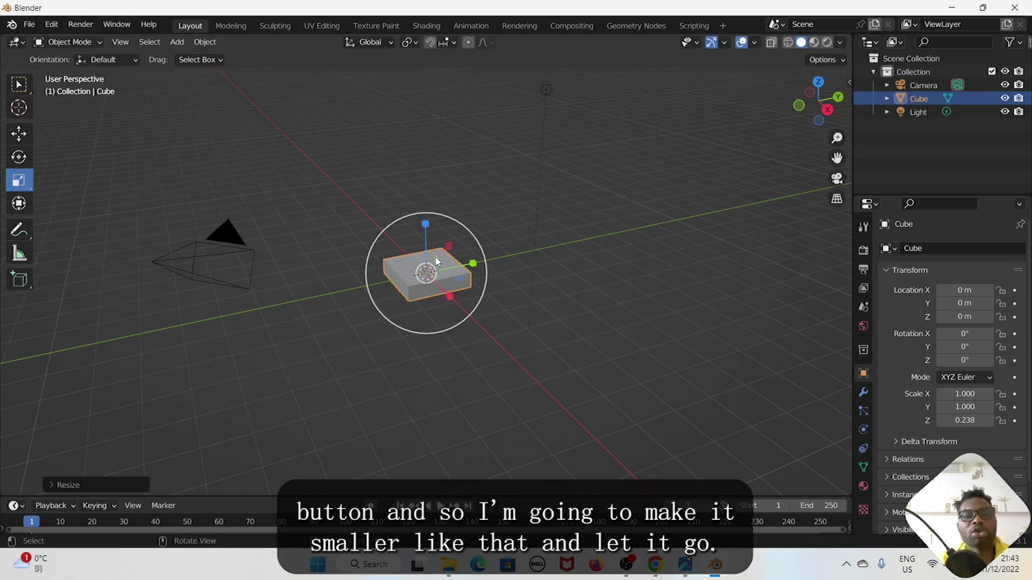
pyautogui.click(295, 173)
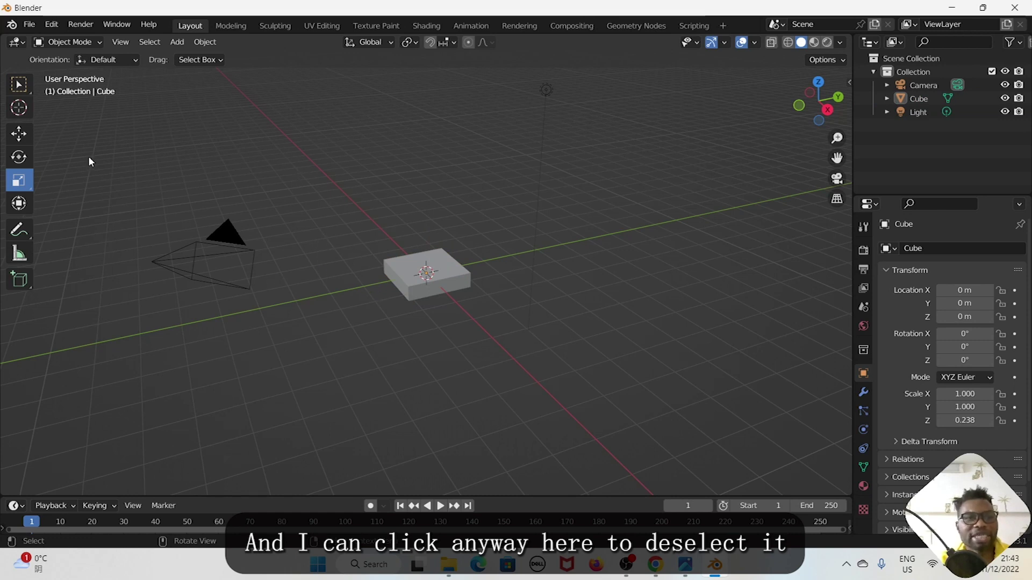
# Step: Return to the Select Box tool and switch the flattened cube from Object Mode to Edit Mode
pyautogui.click(22, 86)
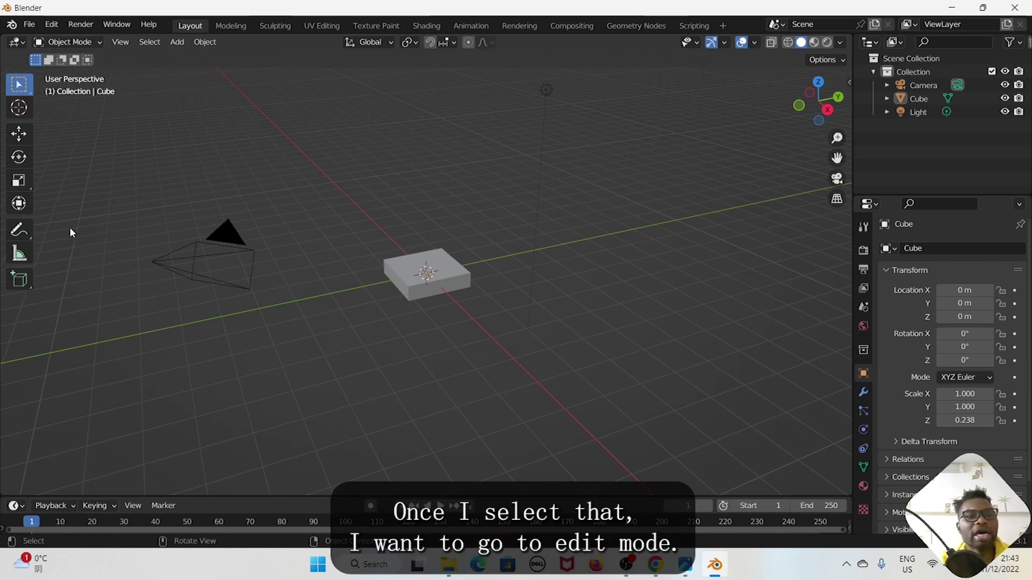
pyautogui.click(99, 42)
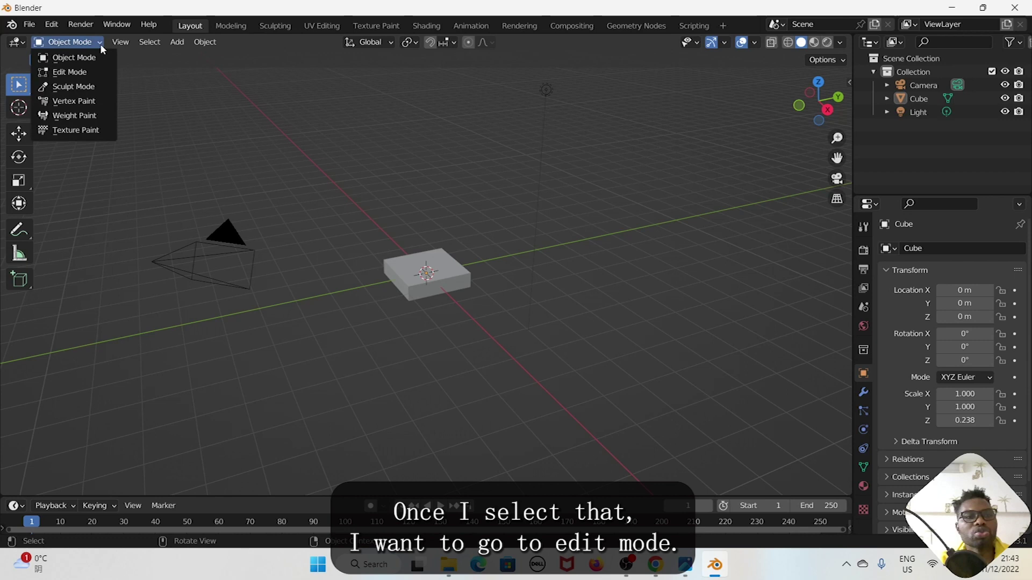
pyautogui.click(84, 73)
pyautogui.scroll(3, 419, 296)
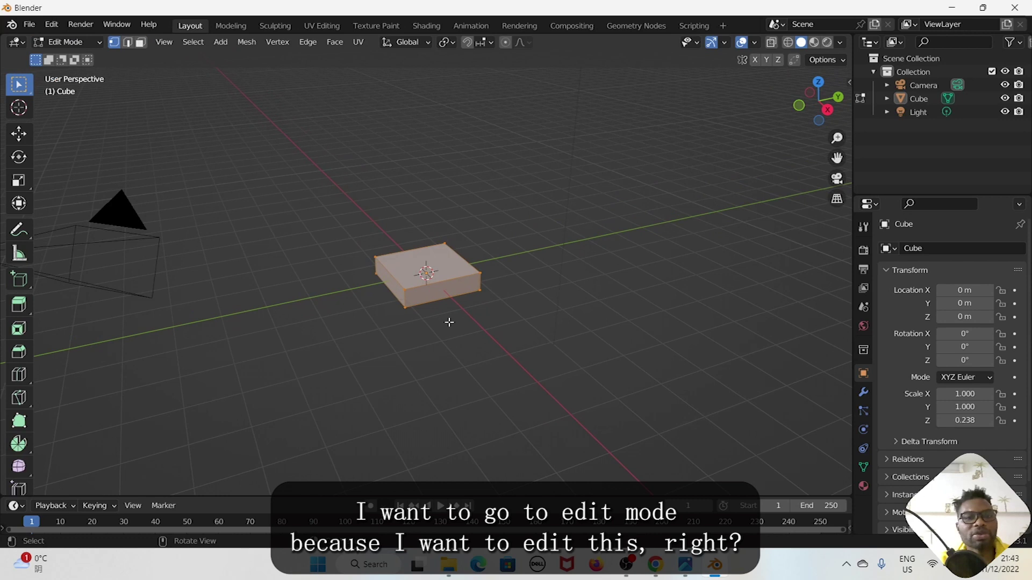
# Step: Add four loop cuts to the slab, two in each direction, slid close to its outer edges to outline the corner squares
pyautogui.click(18, 376)
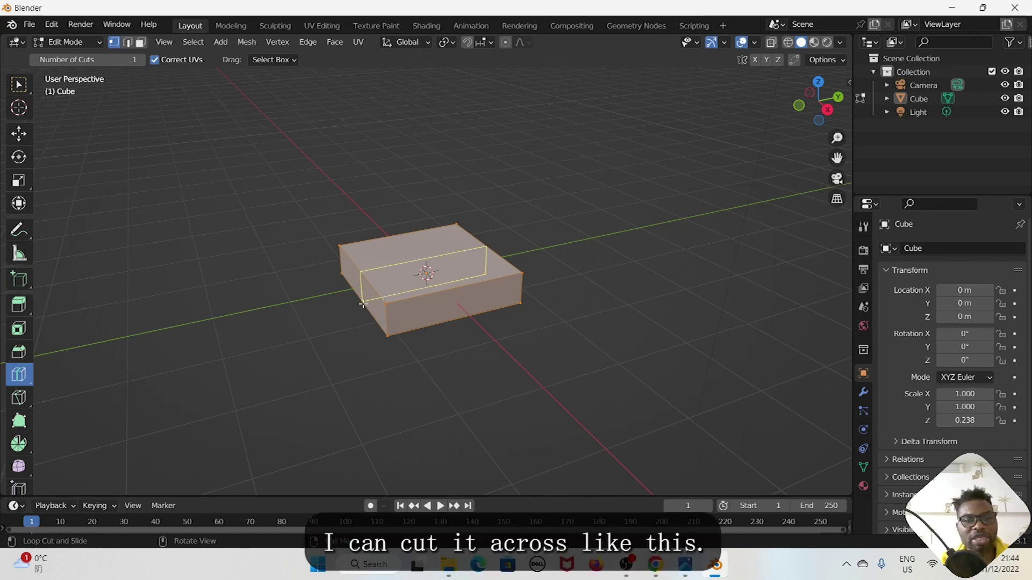
pyautogui.click(410, 301)
pyautogui.moveTo(410, 302); pyautogui.dragTo(369, 324)
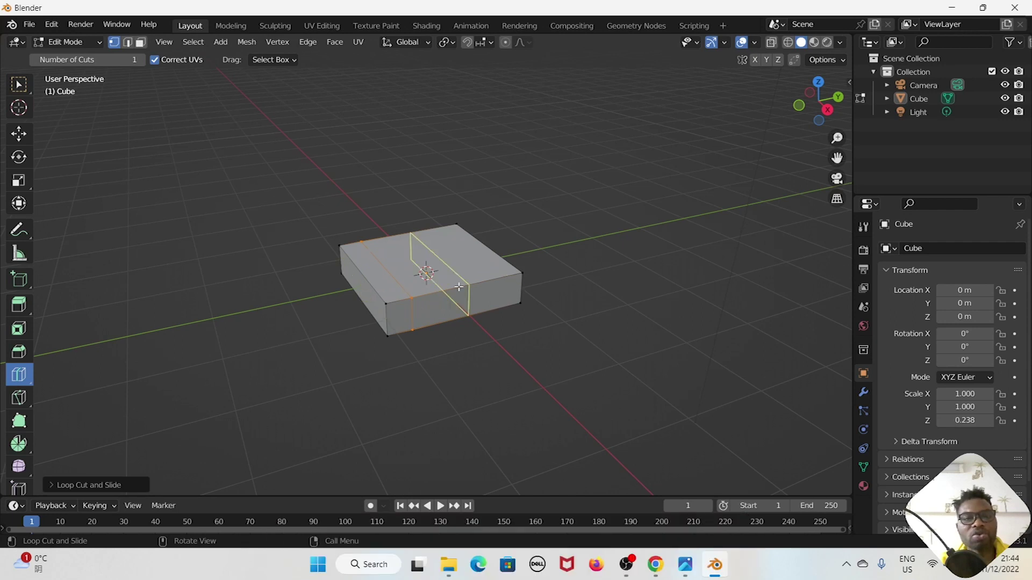
pyautogui.moveTo(458, 287); pyautogui.dragTo(496, 281)
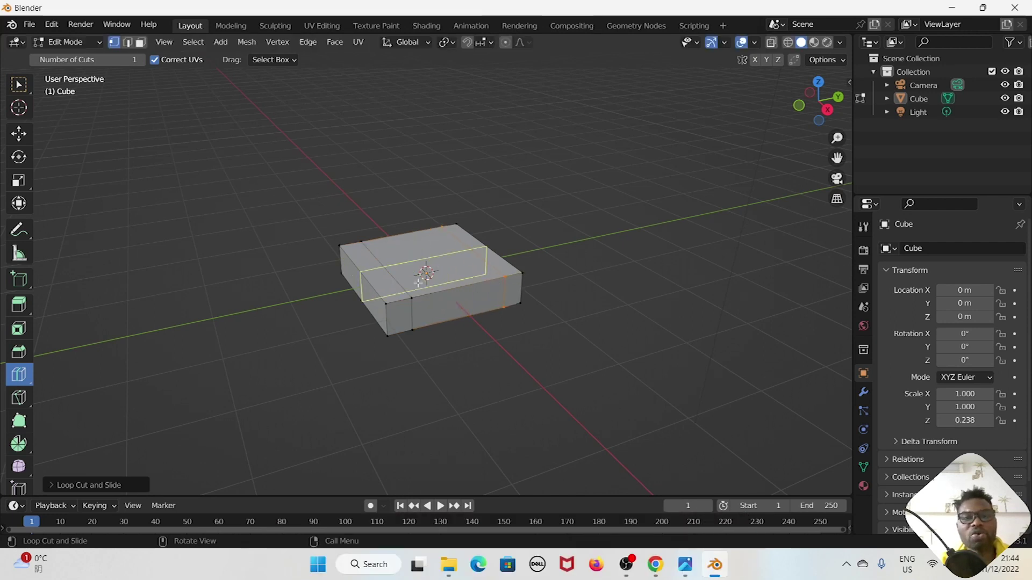
pyautogui.moveTo(440, 256); pyautogui.dragTo(424, 235)
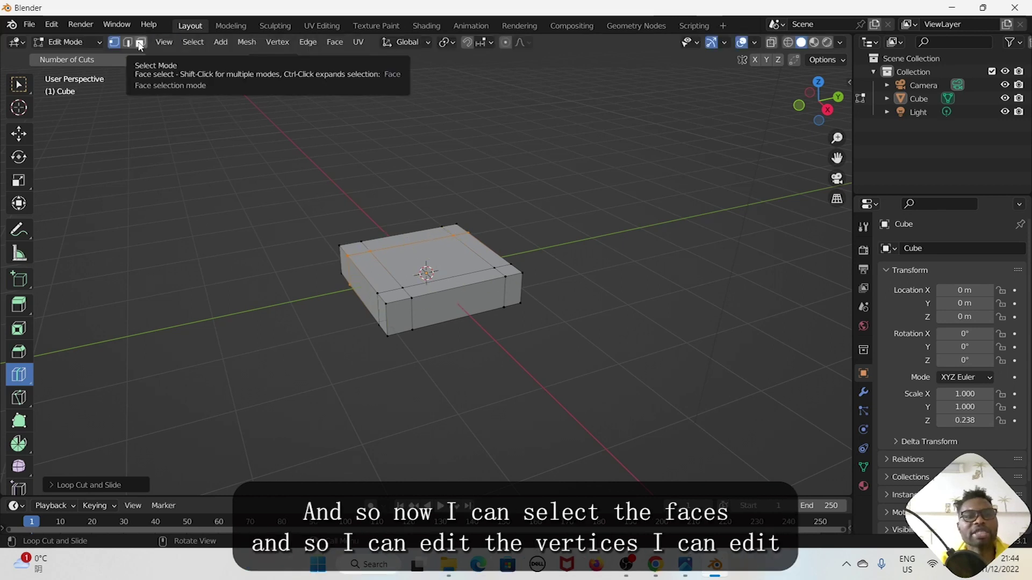
# Step: In face select mode, extrude the three top faces along the slab's rear edge upward about 1.56 m as the chair's backrest, and deselect
pyautogui.click(142, 43)
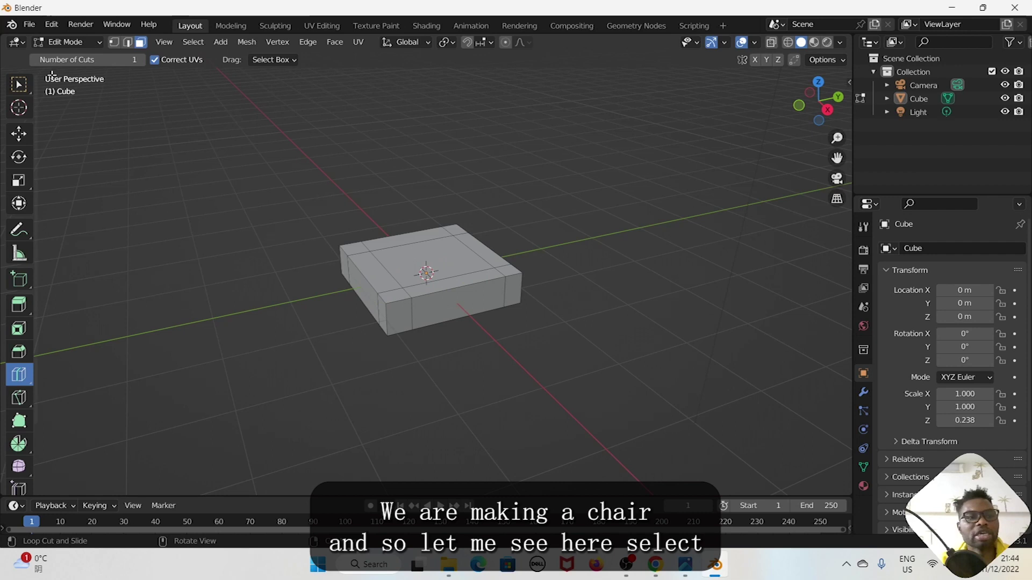
pyautogui.click(19, 86)
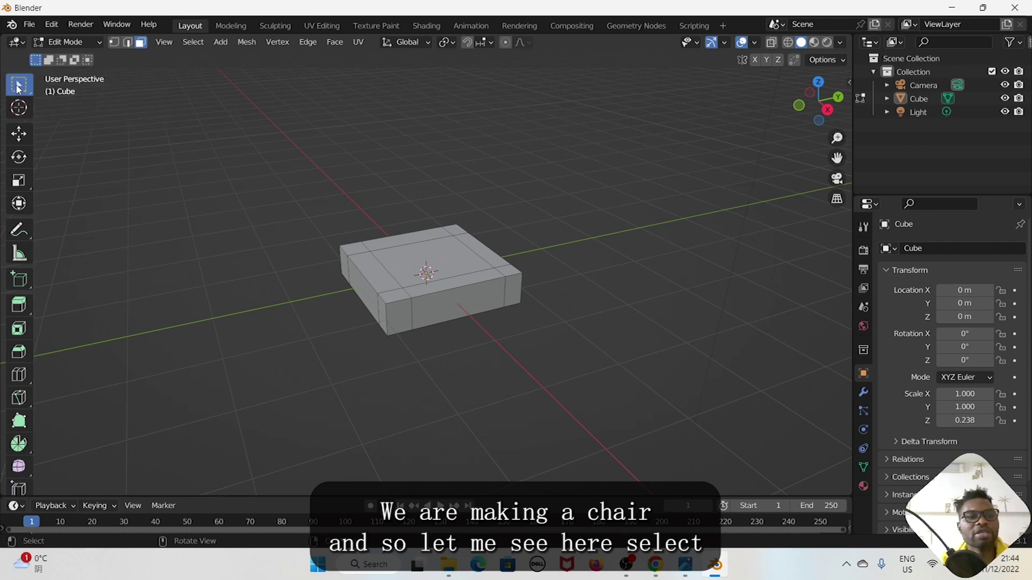
pyautogui.scroll(3, 437, 267)
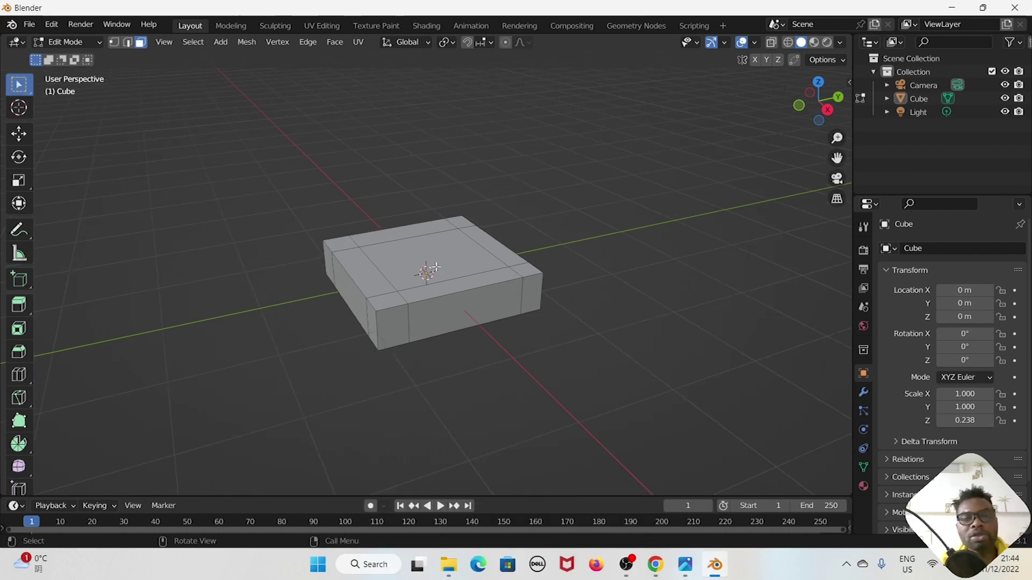
pyautogui.click(575, 269)
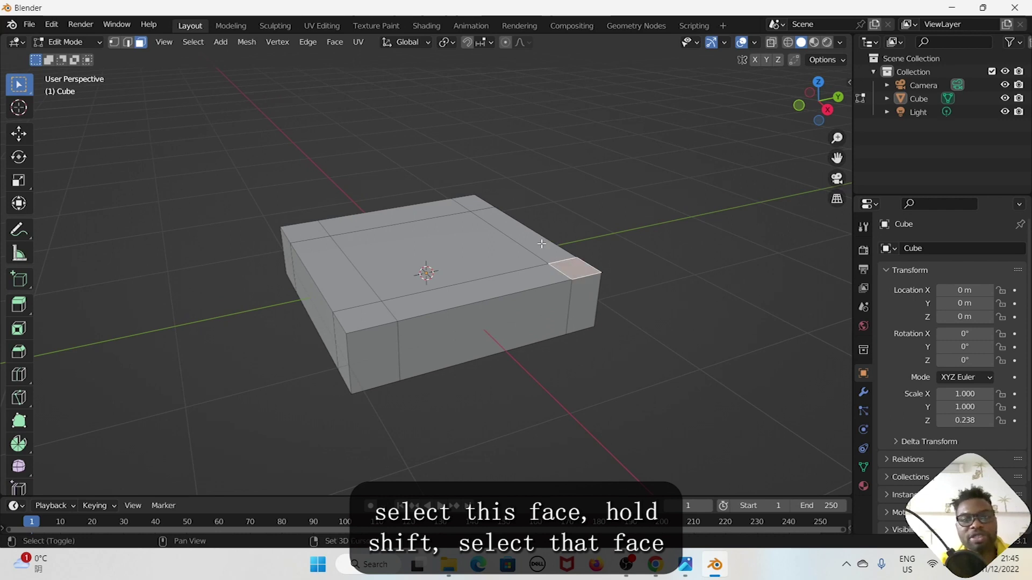
pyautogui.keyDown('shift'); pyautogui.click(519, 236); pyautogui.keyUp('shift')
pyautogui.keyDown('shift'); pyautogui.click(470, 203); pyautogui.keyUp('shift')
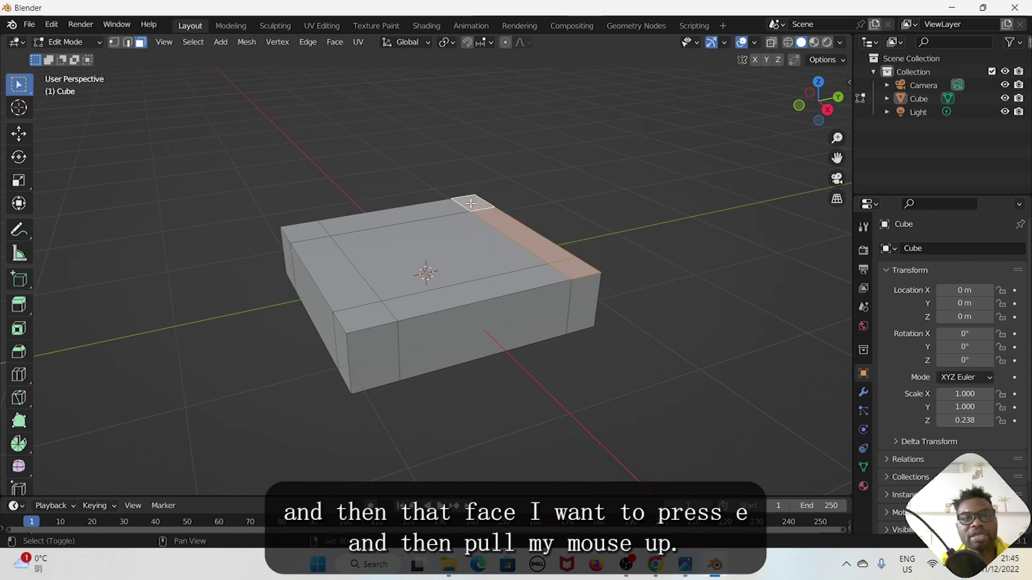
pyautogui.press('e')
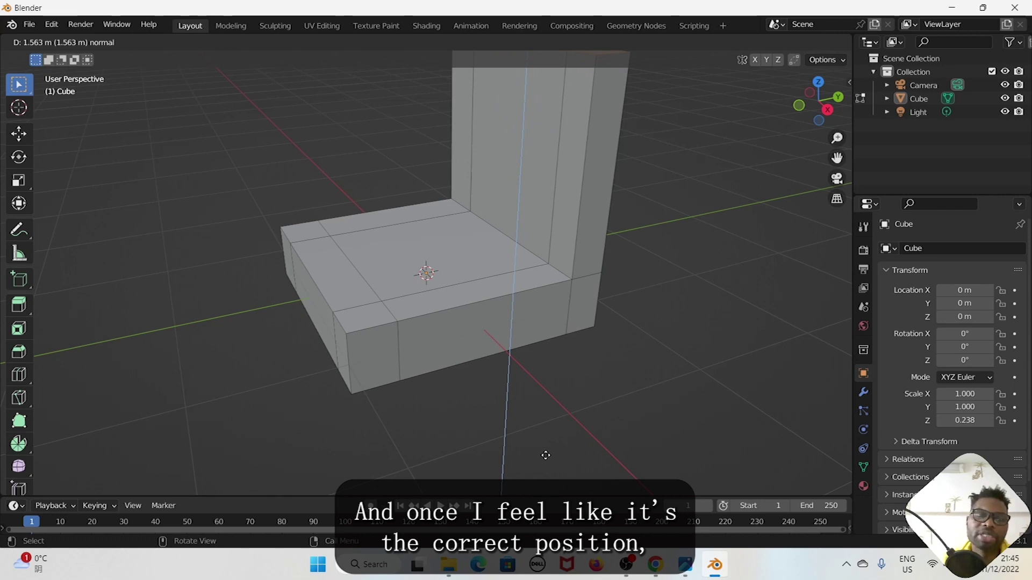
pyautogui.click(535, 461)
pyautogui.scroll(2, 548, 423)
pyautogui.scroll(-5, 549, 423)
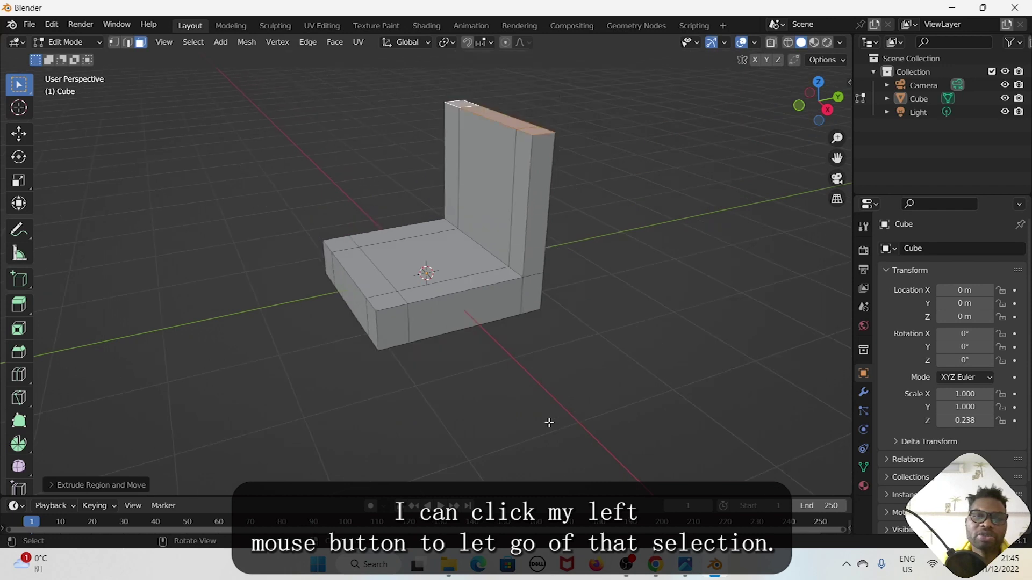
pyautogui.click(583, 304)
pyautogui.scroll(-1, 486, 362)
pyautogui.scroll(3, 486, 362)
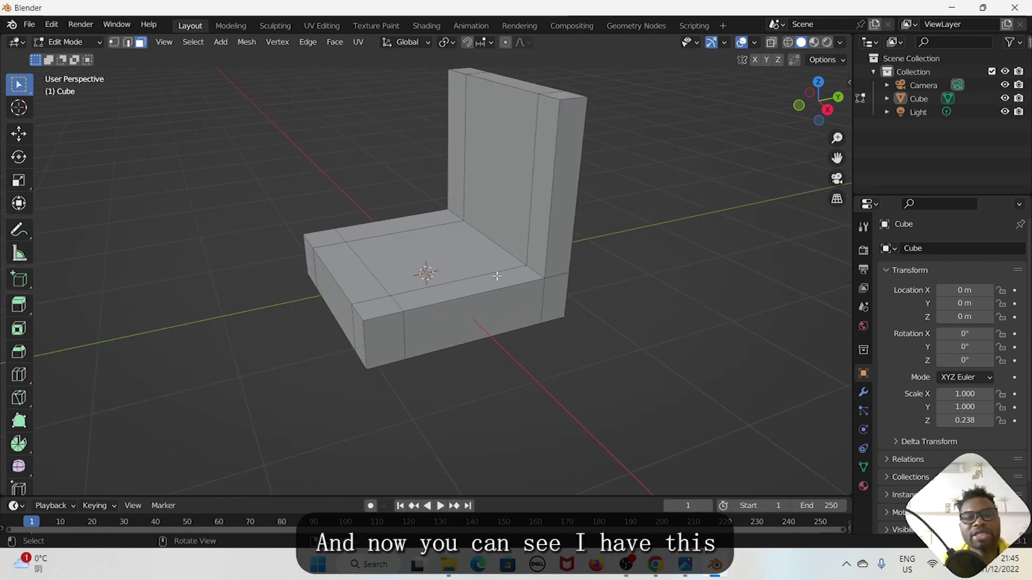
# Step: Extrude the four corner faces on the slab's underside about 2.23 m downward as the chair's legs, and clear the selection
pyautogui.scroll(-2, 548, 123)
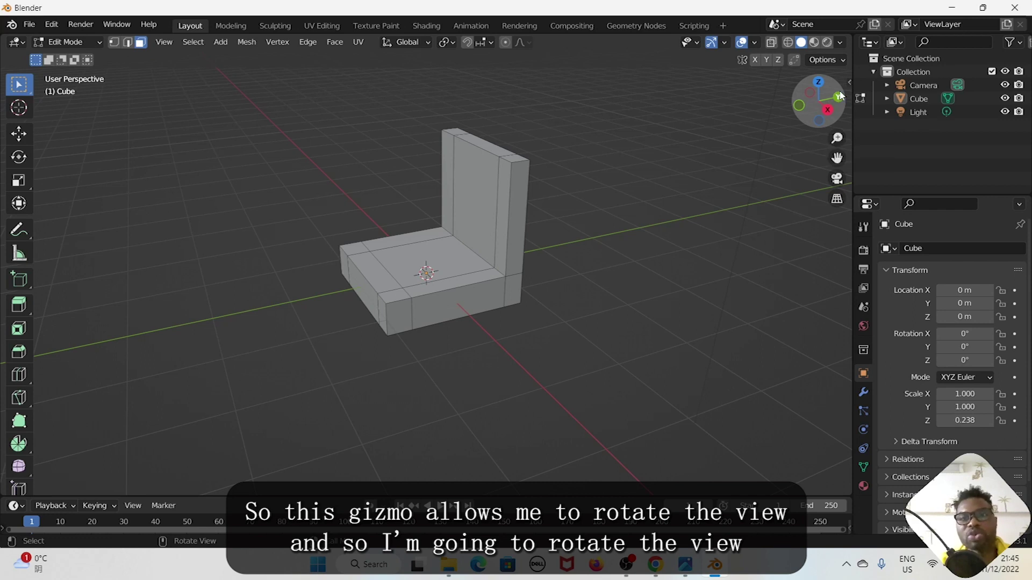
pyautogui.moveTo(841, 95); pyautogui.dragTo(608, 112)
pyautogui.moveTo(443, 400)
pyautogui.mouseDown(button='middle')
pyautogui.moveTo(462, 376)
pyautogui.moveTo(442, 400)
pyautogui.mouseUp(button='middle')
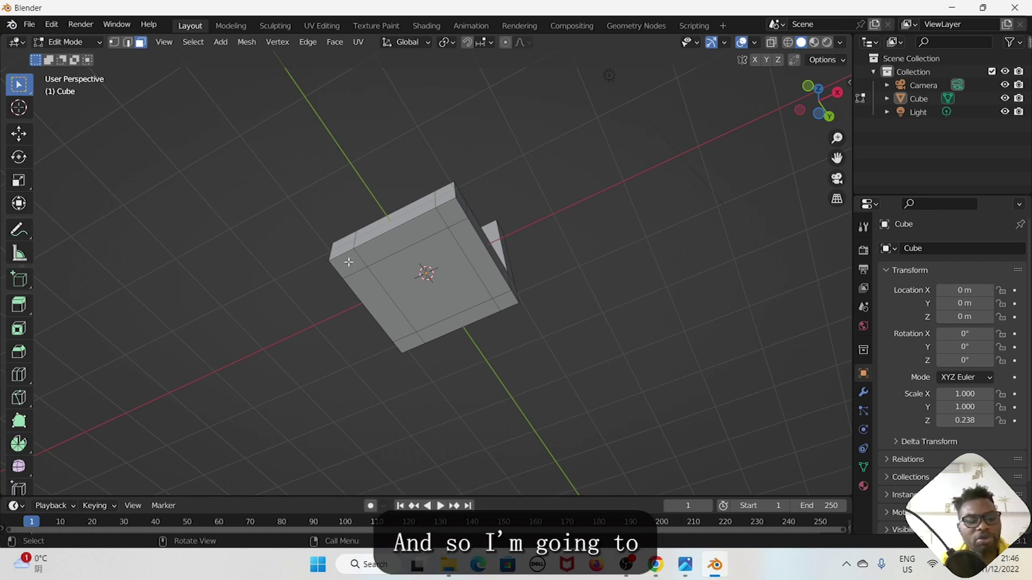
pyautogui.click(349, 263)
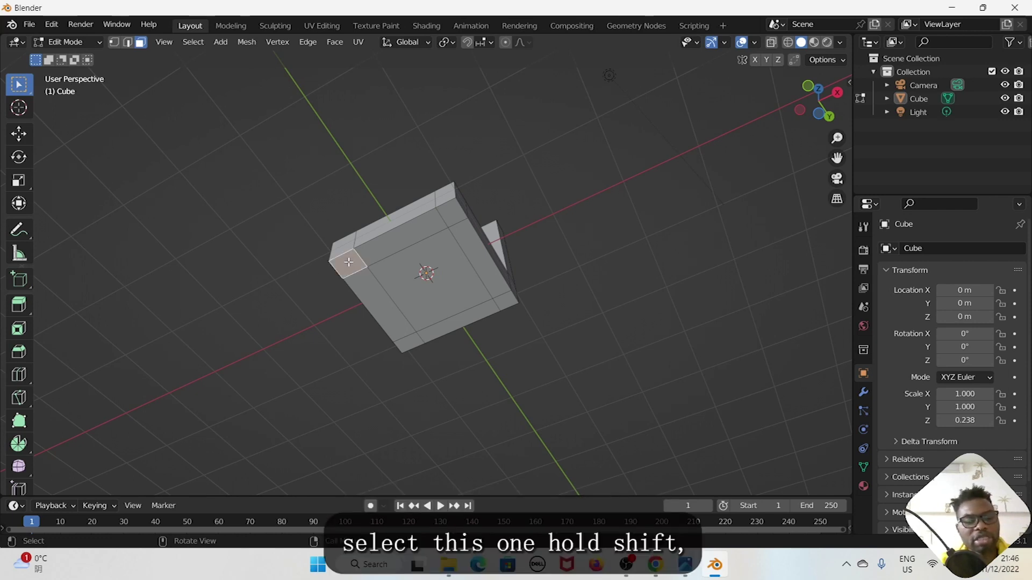
pyautogui.keyDown('shift'); pyautogui.click(449, 214); pyautogui.keyUp('shift')
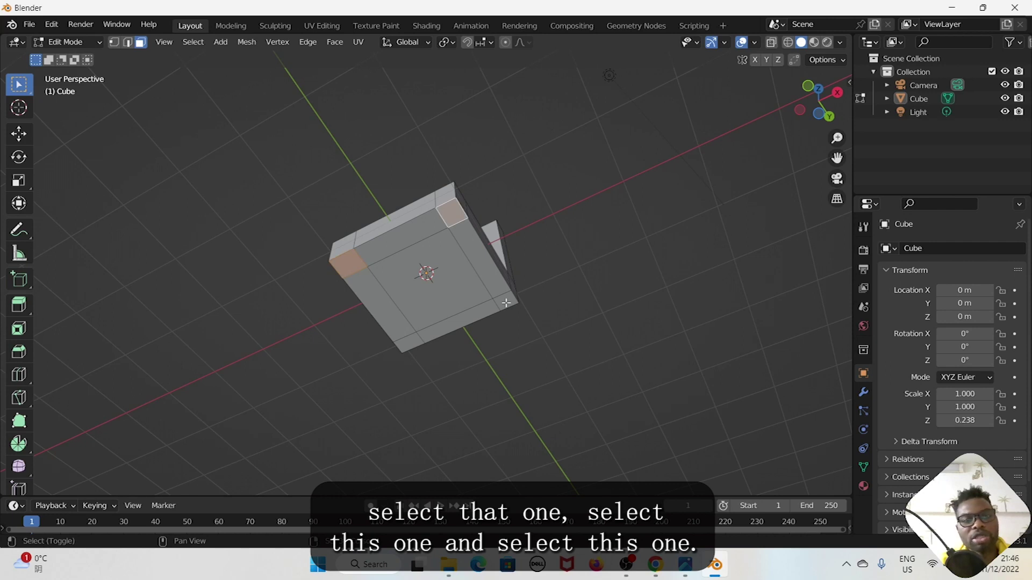
pyautogui.keyDown('shift'); pyautogui.click(505, 302); pyautogui.keyUp('shift')
pyautogui.keyDown('shift'); pyautogui.click(404, 345); pyautogui.keyUp('shift')
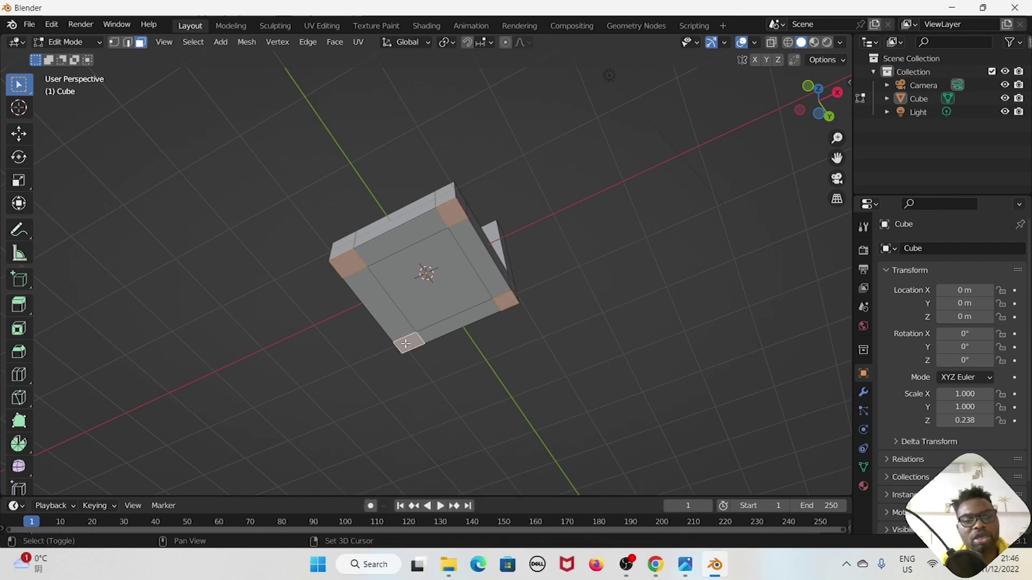
pyautogui.press('e')
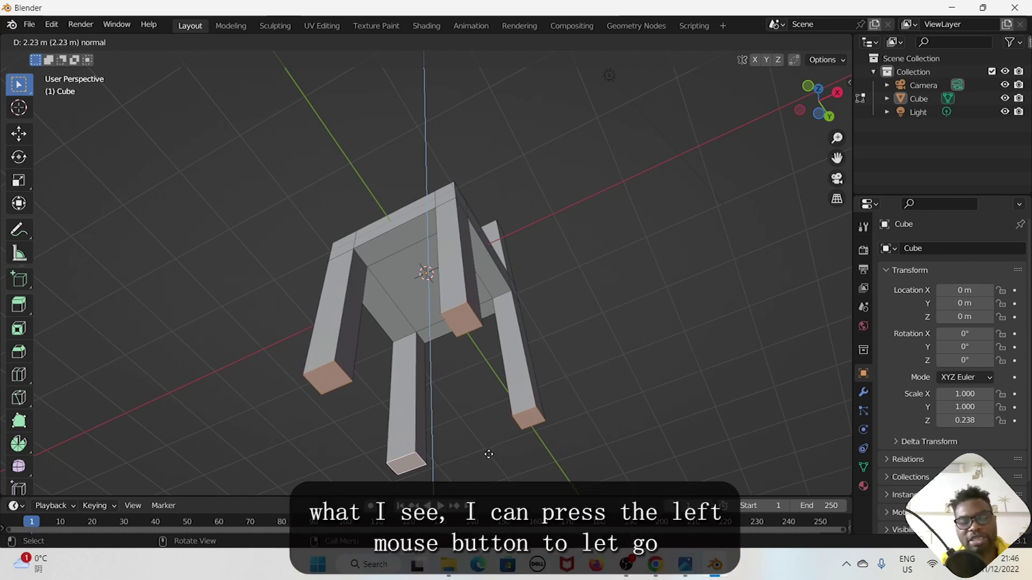
pyautogui.click(488, 454)
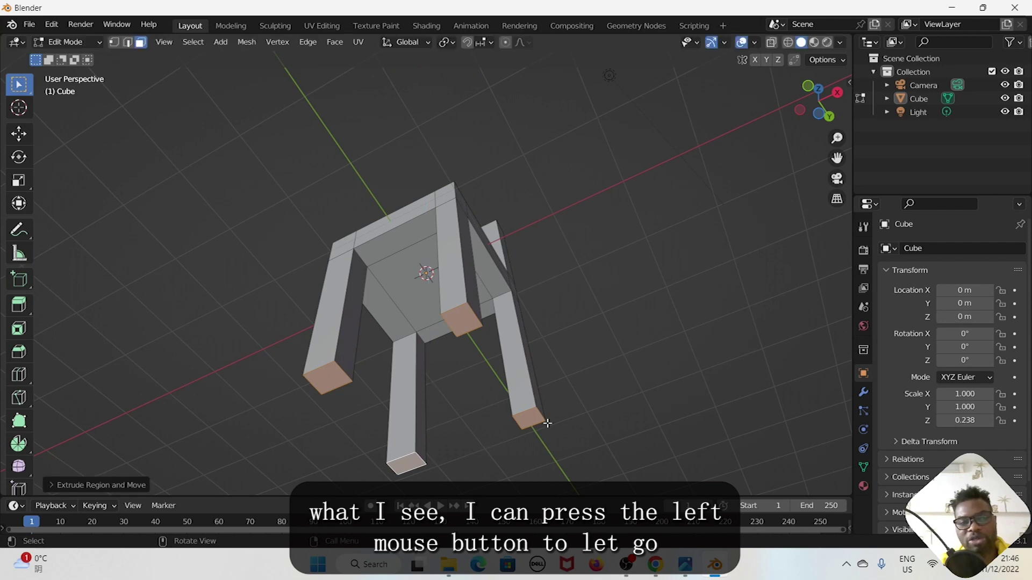
pyautogui.scroll(-3, 656, 322)
pyautogui.scroll(2, 656, 322)
pyautogui.click(594, 332)
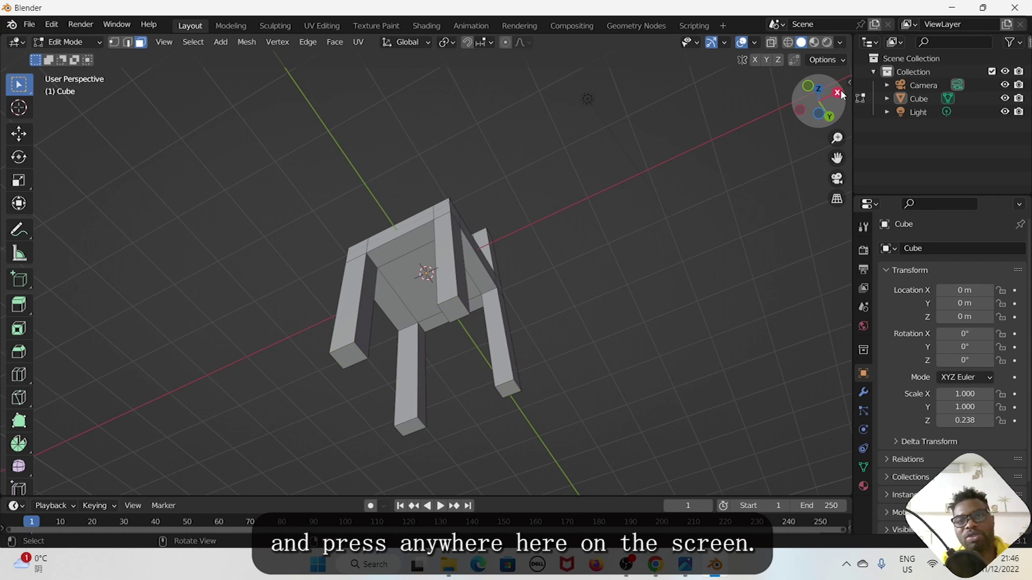
pyautogui.moveTo(840, 98); pyautogui.dragTo(887, 207)
pyautogui.moveTo(886, 207); pyautogui.dragTo(709, 209, button='middle')
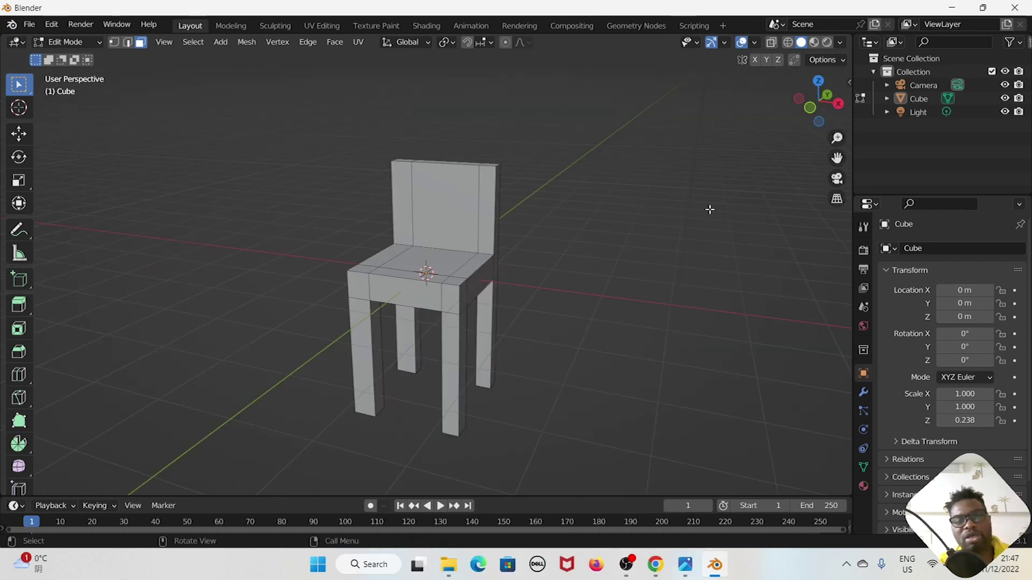